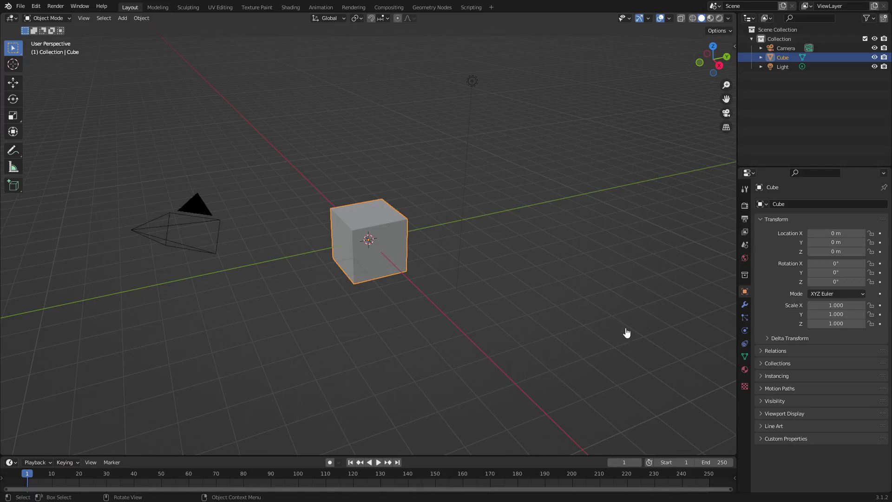
- Delete the default camera, cube and light, and add a mesh plane at the origin
left_click_drag(626, 328, 119, 78)
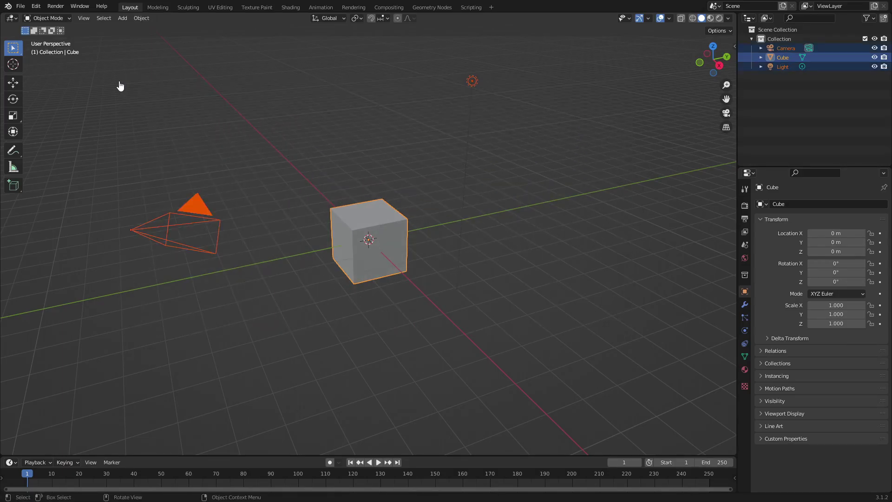
key("Delete")
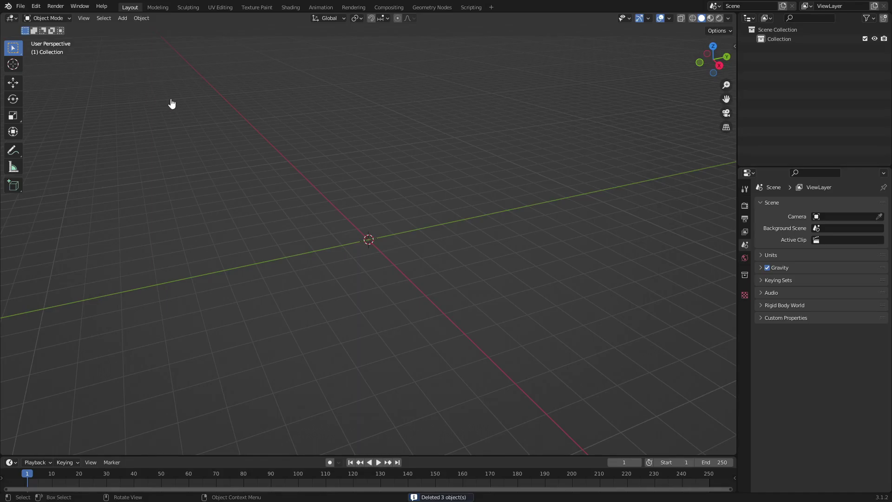
key("KP_1")
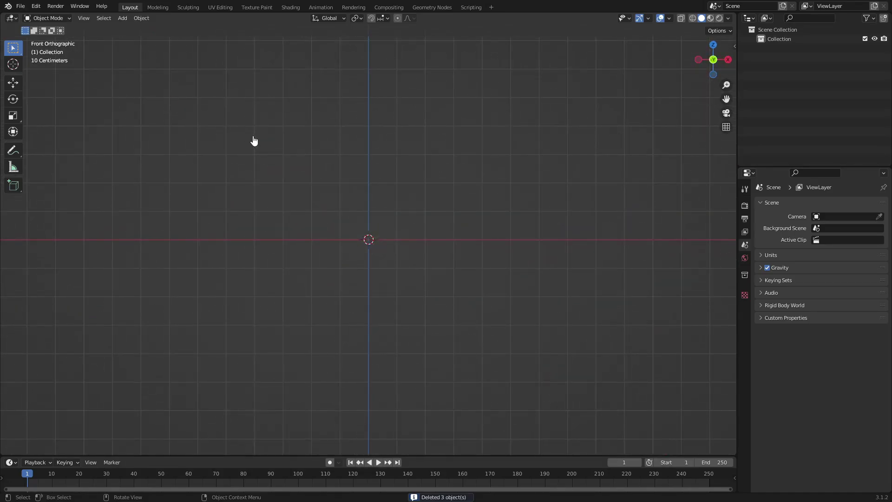
key("shift+a")
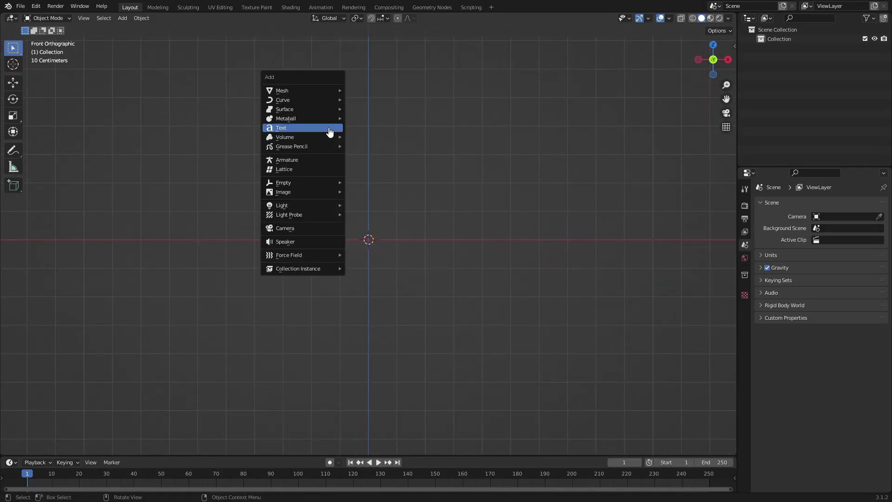
mouse_move(289, 91)
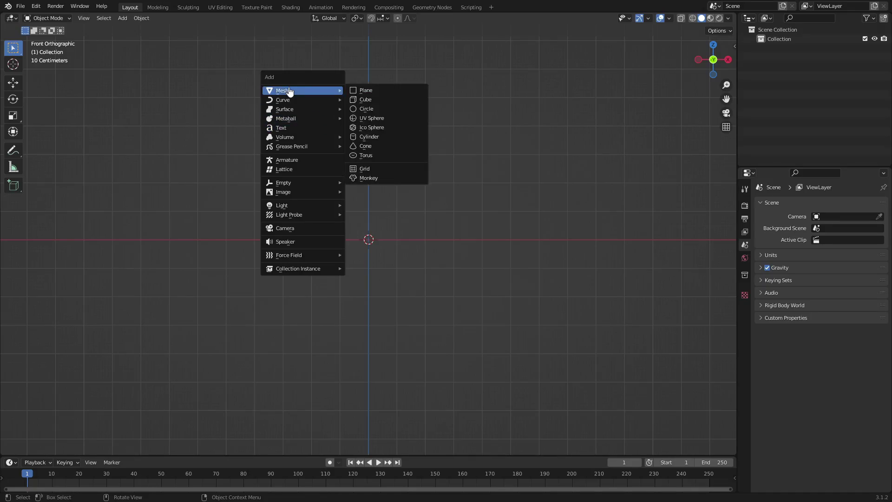
left_click(366, 93)
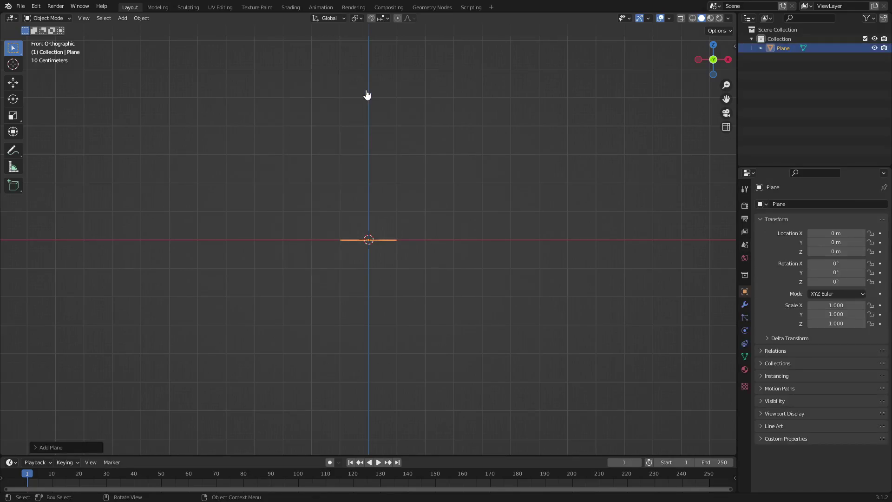
- Rotate the plane 90° about the X axis so that it stands upright
key("r")
key("x")
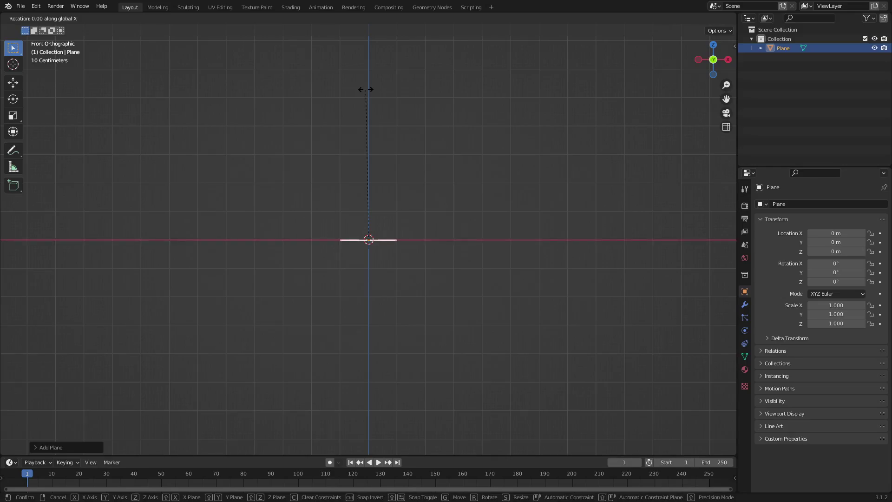
type("9")
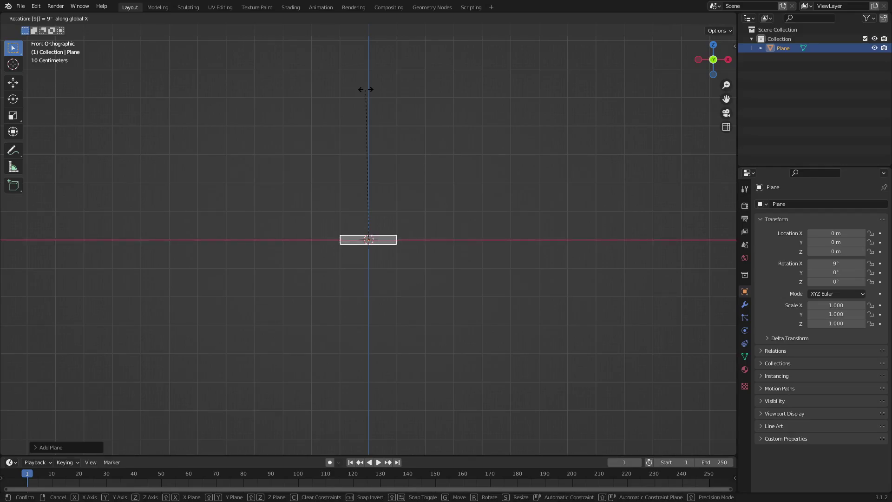
type("0")
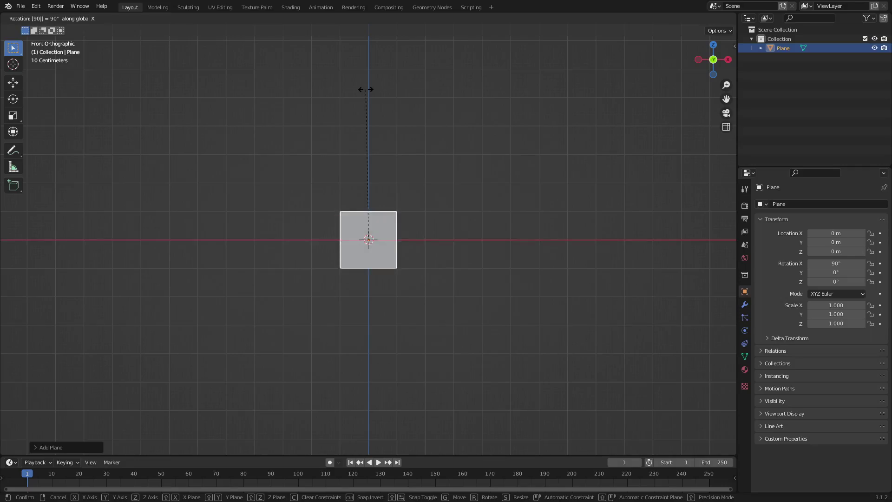
key("Return")
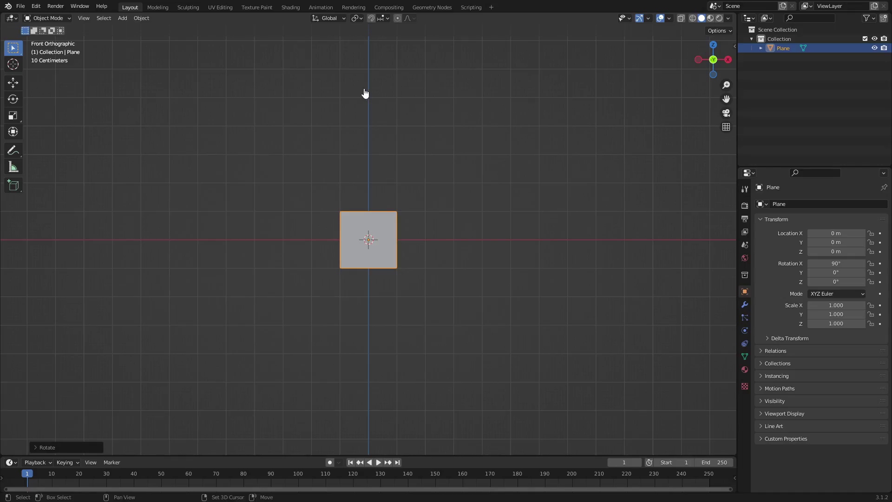
- Add a camera at the origin, aligned with the front view
key("shift+a")
mouse_move(365, 93)
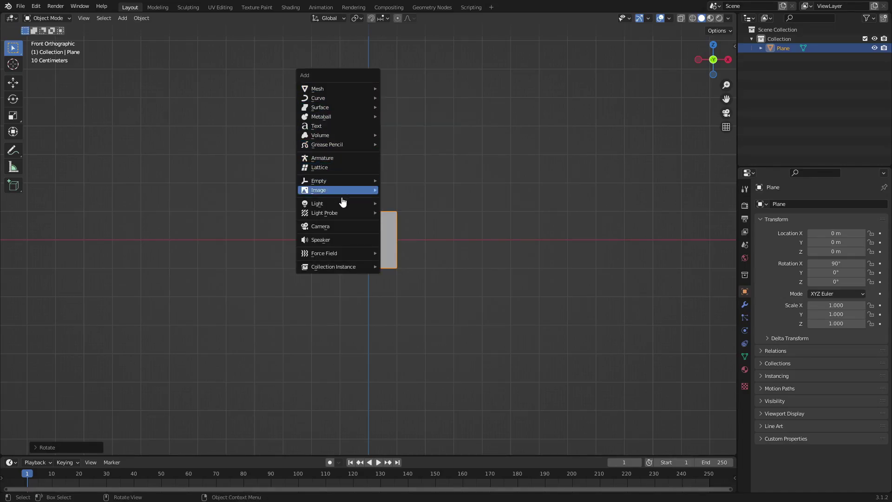
left_click(344, 227)
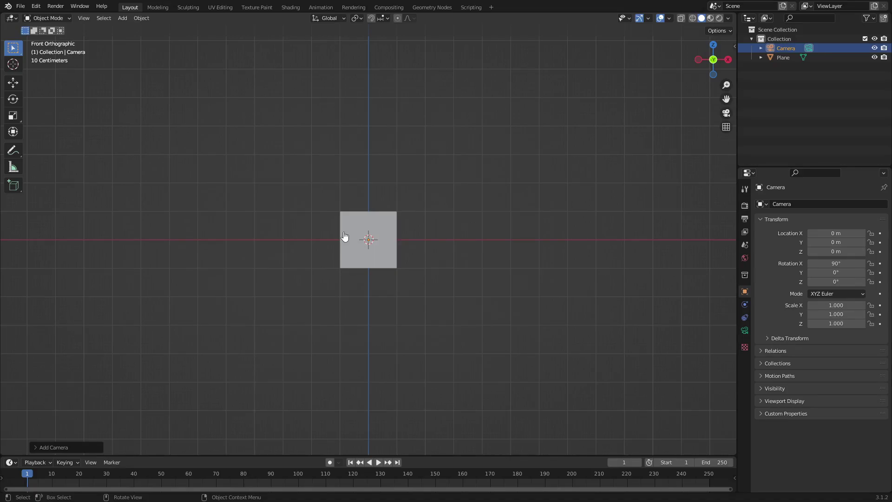
- Move the camera back along the Y axis to about -12.4 m and switch to the camera view
middle_click_drag(528, 163, 445, 213)
key("g")
key("y")
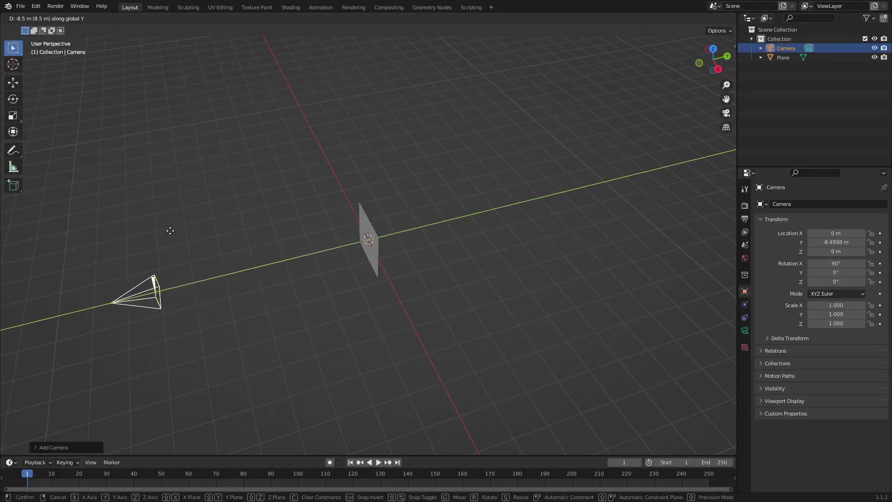
left_click(35, 267)
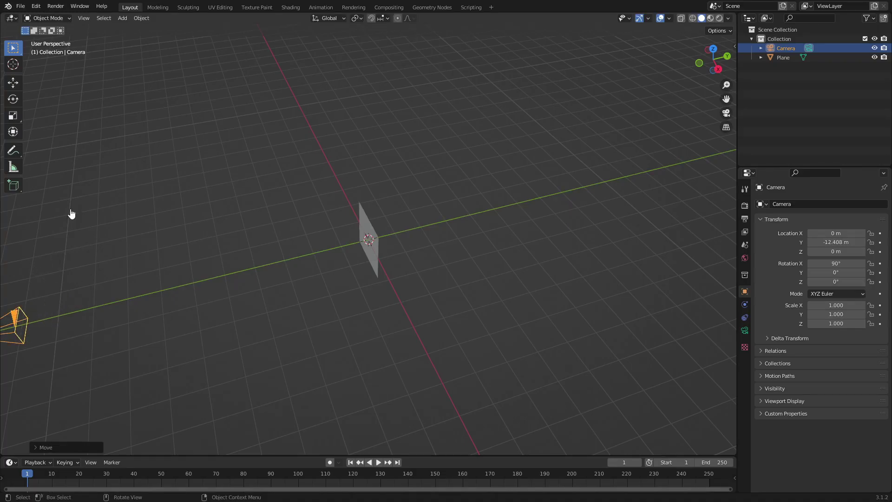
scroll(70, 211, "down", 1)
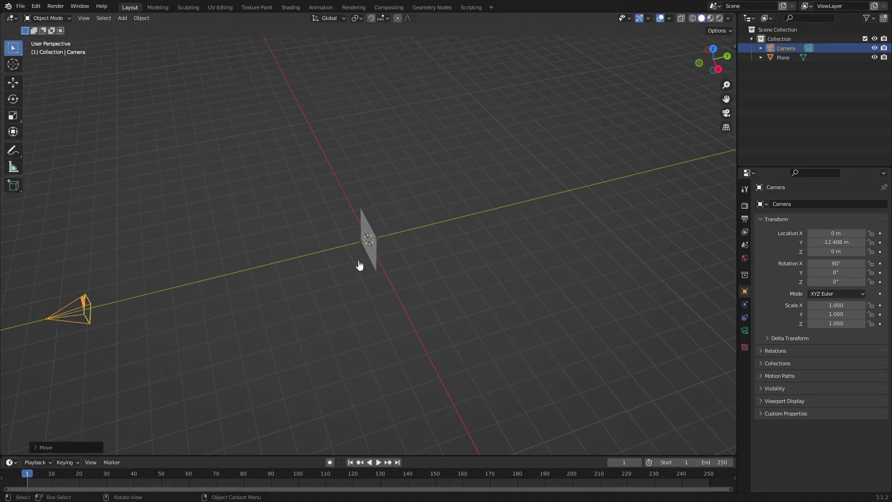
key("KP_0")
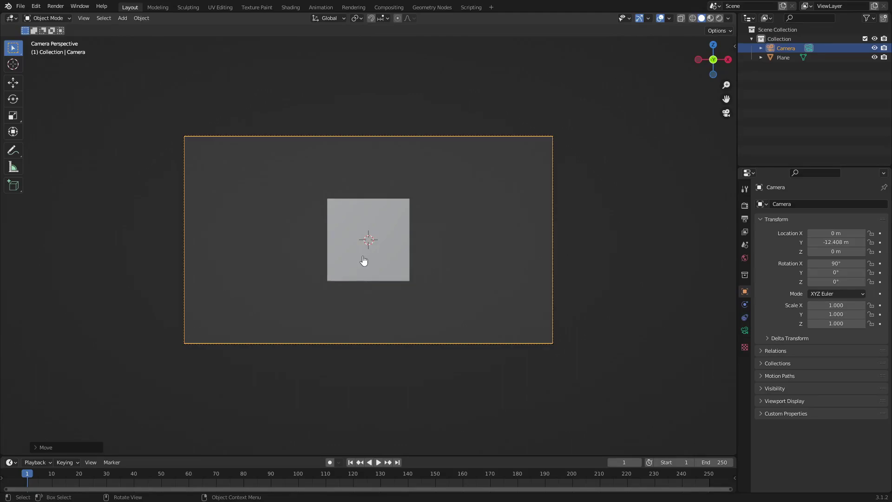
- Select the plane and turn on snapping for transformations
left_click(366, 259)
scroll(517, 254, "up", 2)
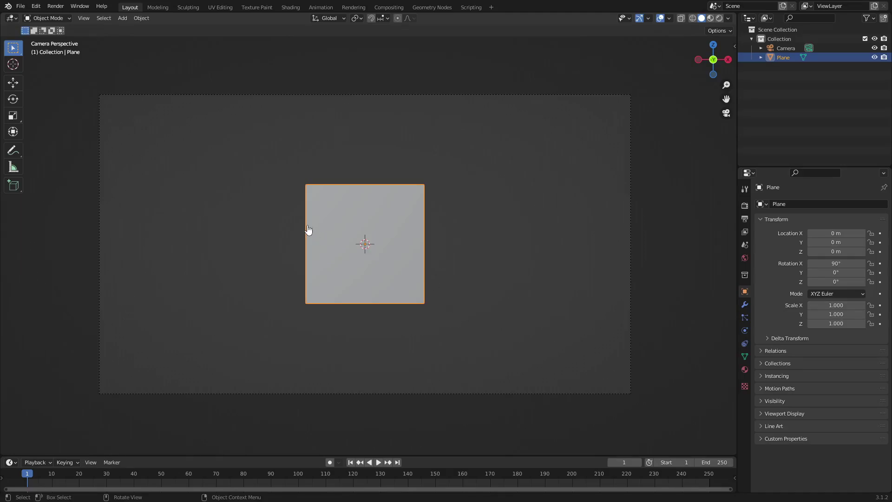
left_click(371, 18)
left_click(381, 18)
- Try duplicating the plane 2 m along X with snapping, and delete the copy
key("shift+d")
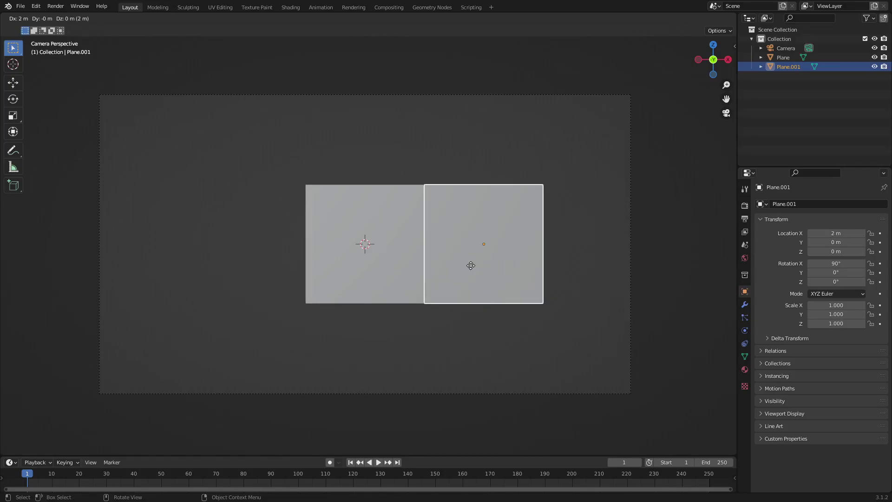
key("Escape")
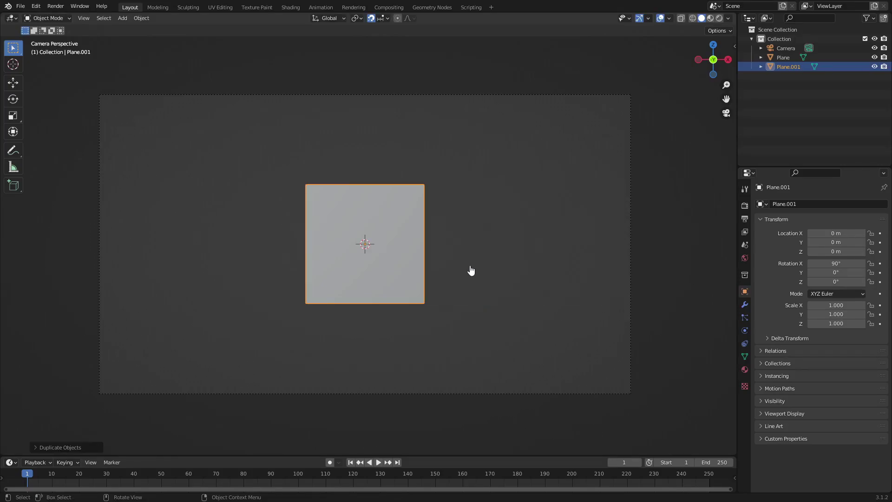
key("Delete")
left_click(351, 225)
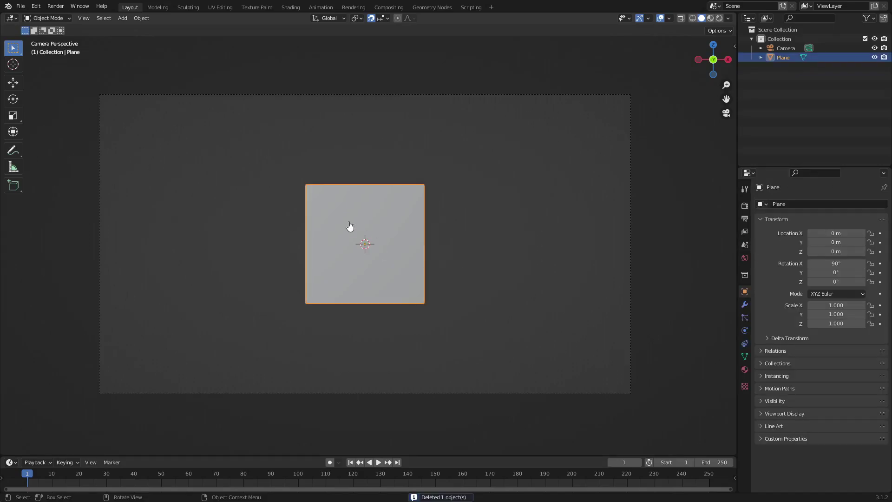
- Set the animation's start frame to 0 and the output frame rate to 60 fps
left_click_drag(97, 455, 97, 434)
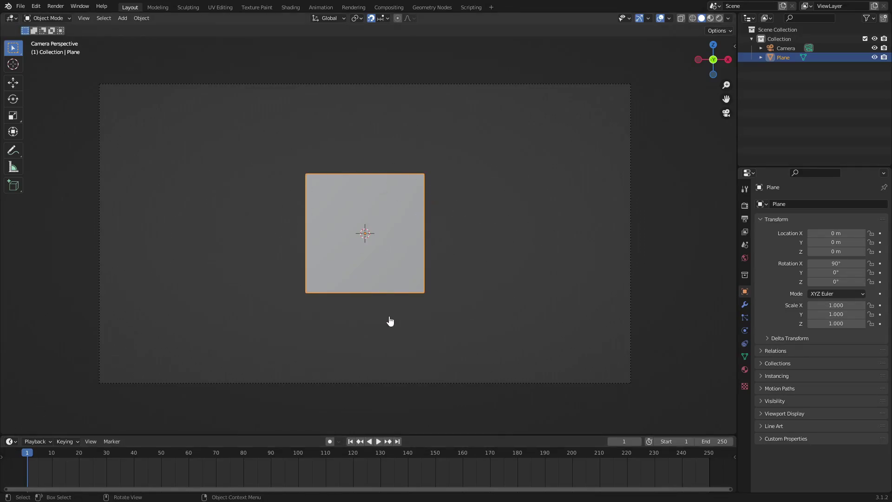
left_click_drag(667, 441, 615, 440)
left_click(745, 206)
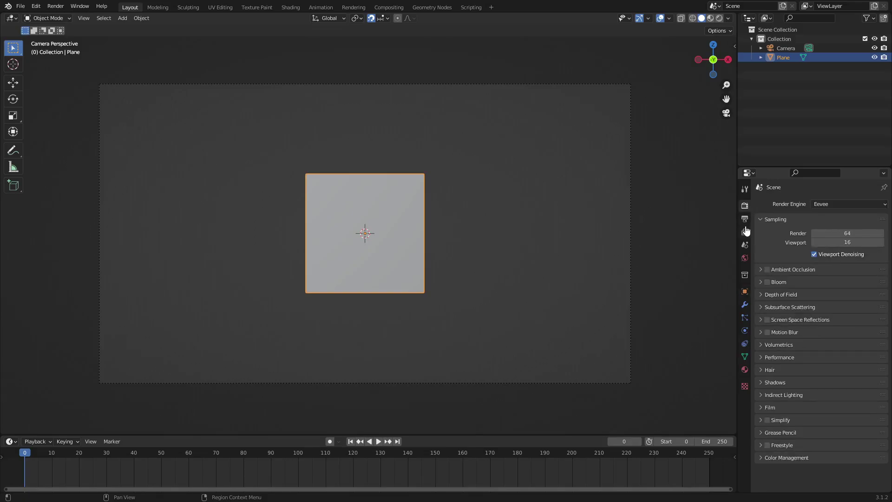
left_click(745, 218)
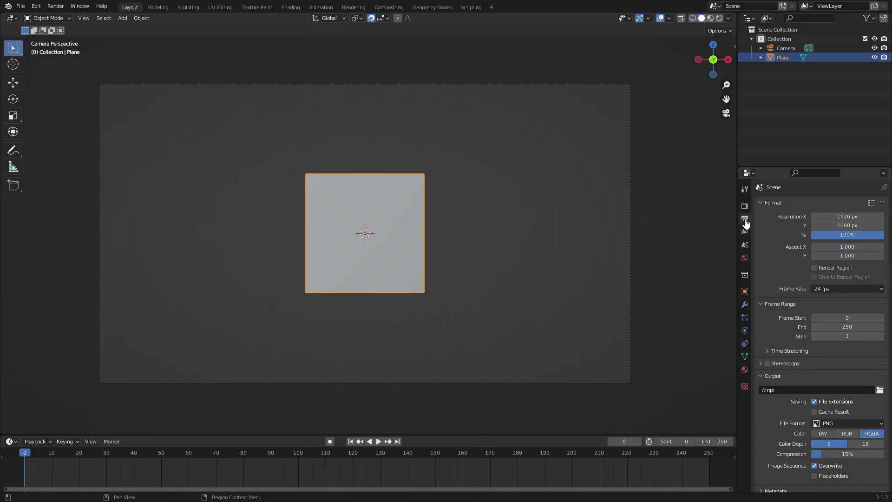
left_click(839, 290)
left_click(840, 367)
left_click(378, 442)
left_click(374, 441)
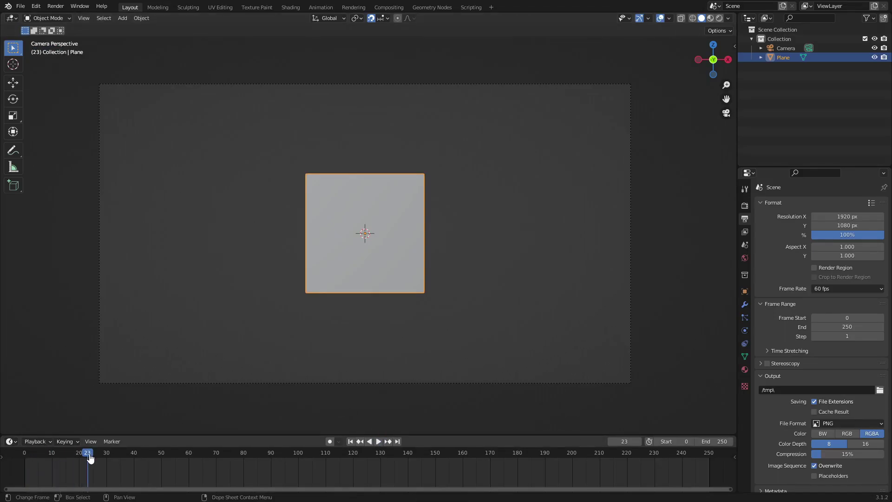
- Insert a keyframe for the upright plane at frame 10
left_click(52, 454)
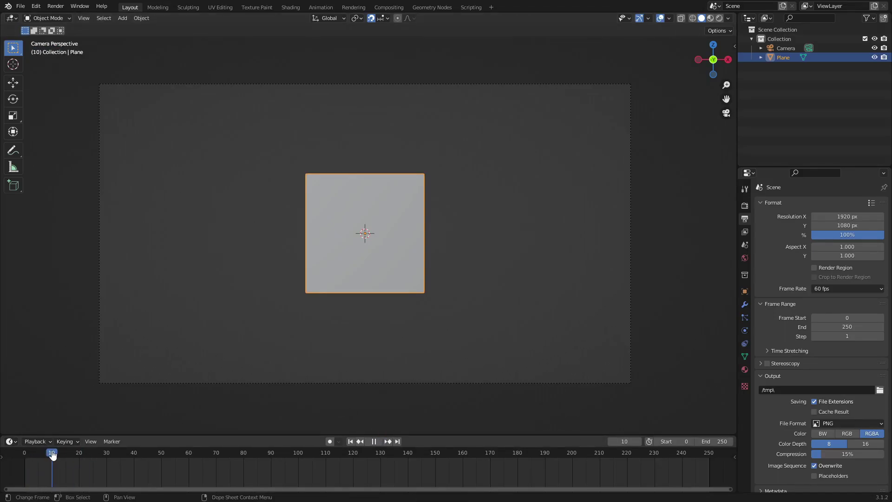
key("i")
left_click(364, 177)
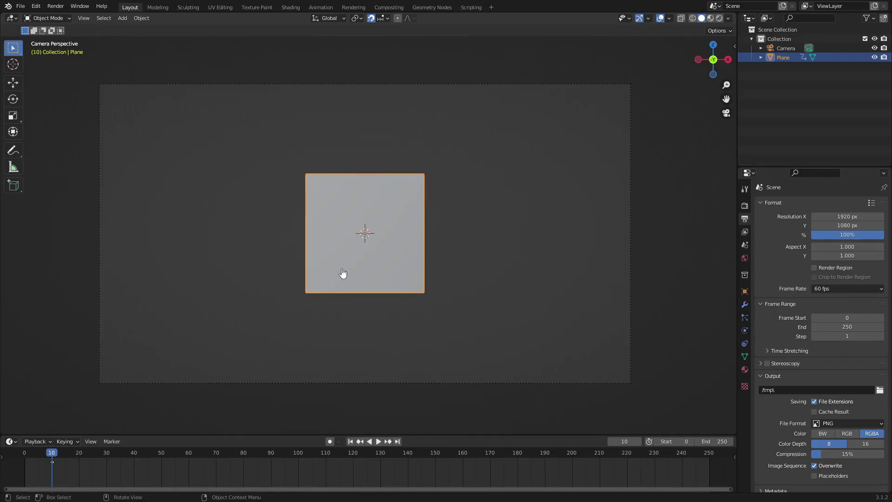
- At frame 0, rotate the plane 90° about the Y axis and insert a keyframe
left_click(351, 442)
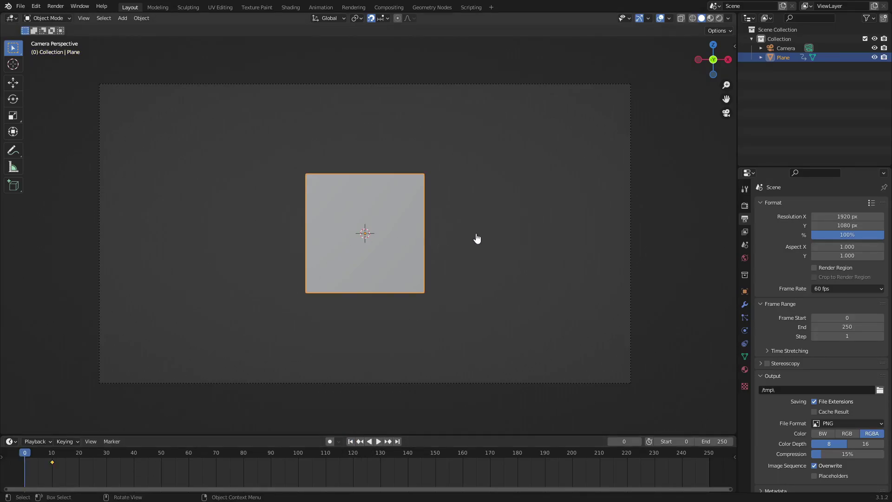
key("r")
key("r")
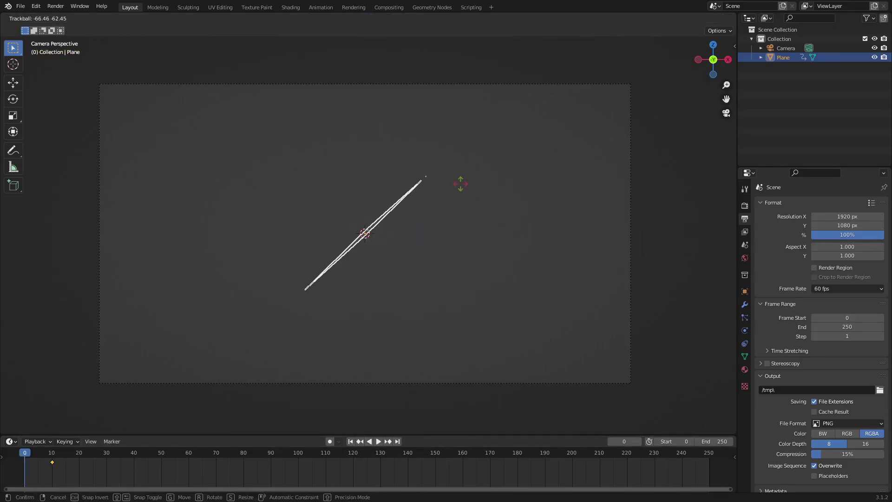
key("r")
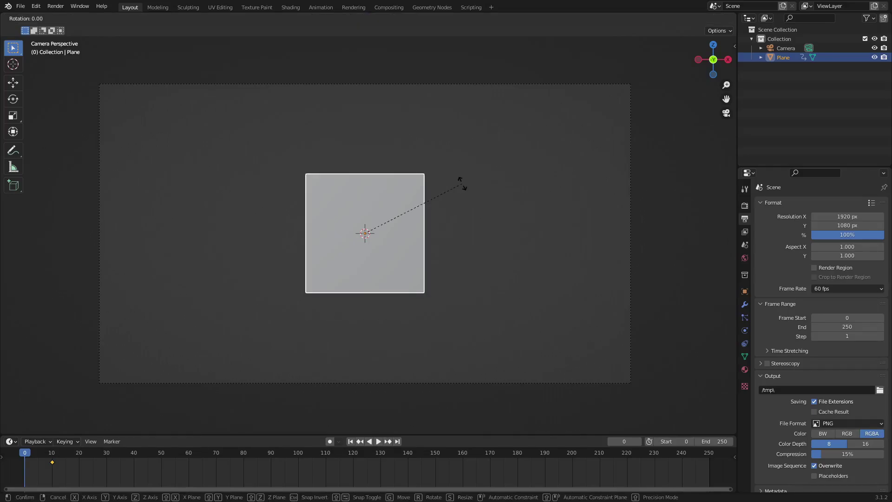
key("y")
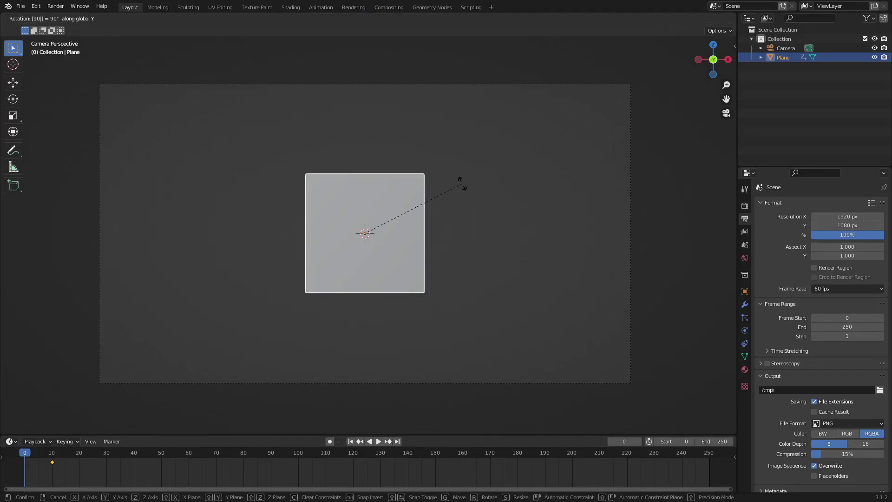
left_click(463, 187)
type("ry")
type("9")
key("BackSpace")
key("Return")
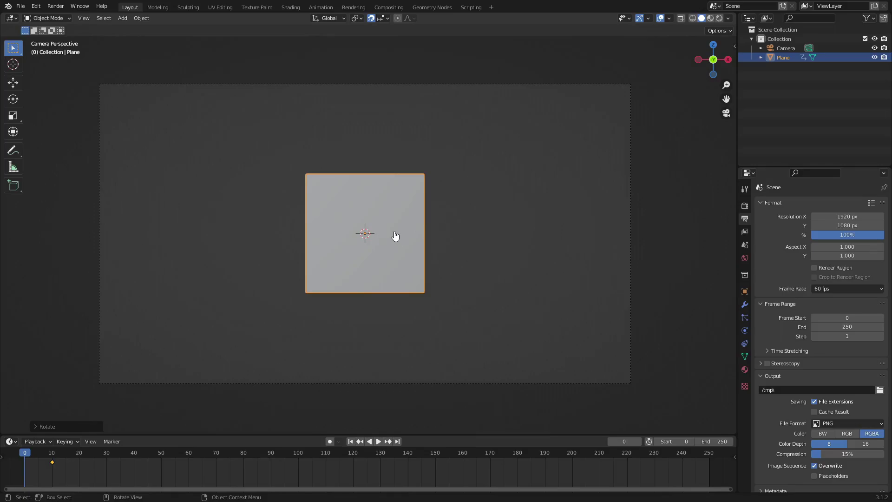
key("i")
left_click(455, 182)
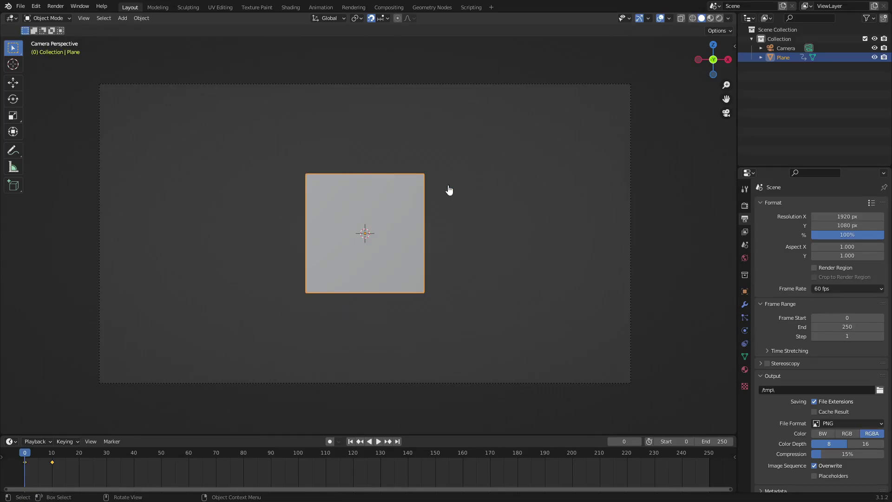
- Rotate the plane -90° about the X axis at frame 0
mouse_move(25, 458)
left_mouse_down()
mouse_move(49, 456)
mouse_move(25, 454)
left_mouse_up()
key("r")
type("x")
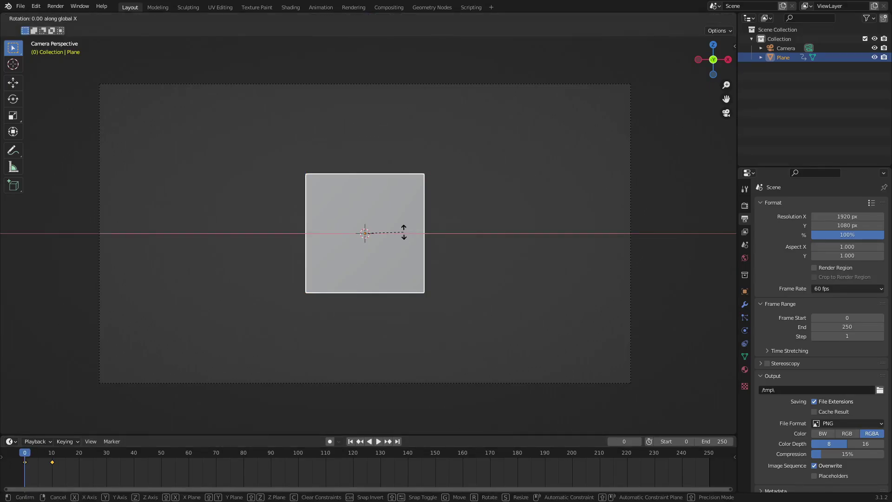
type("90")
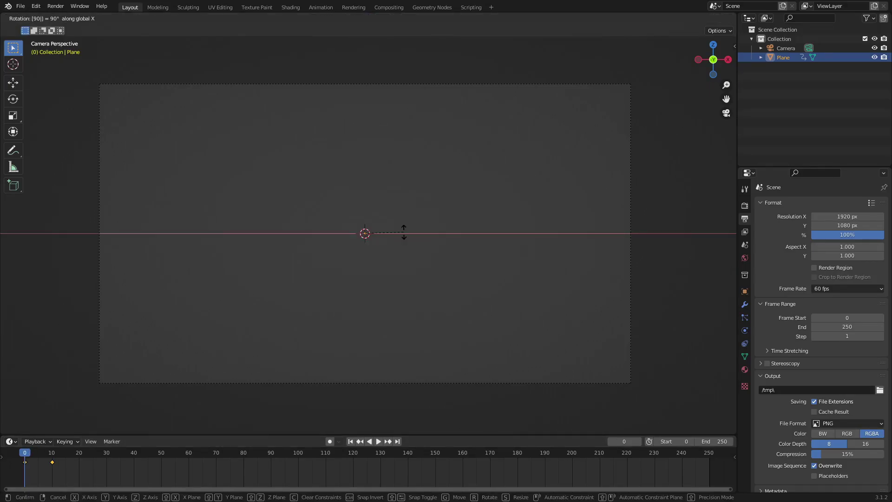
key("minus")
key("Return")
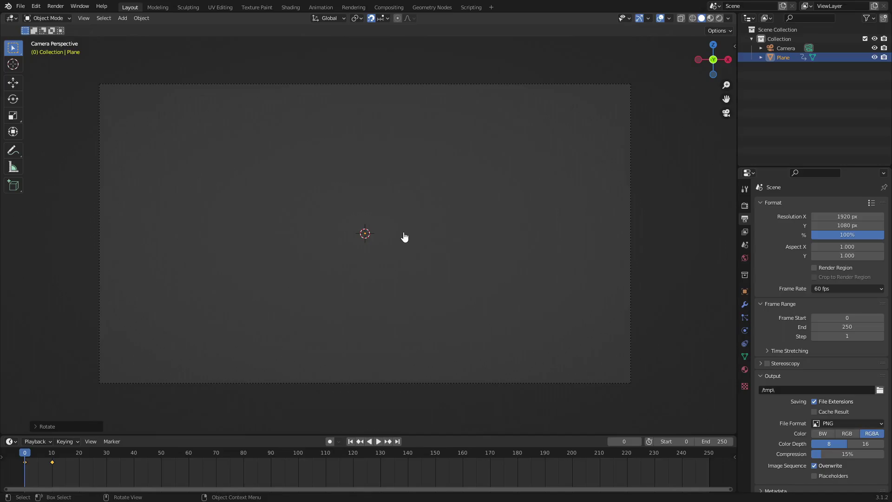
- Insert a keyframe for the rotated plane at frame 0 and preview the rotation up to frame 10
key("i")
left_click(404, 236)
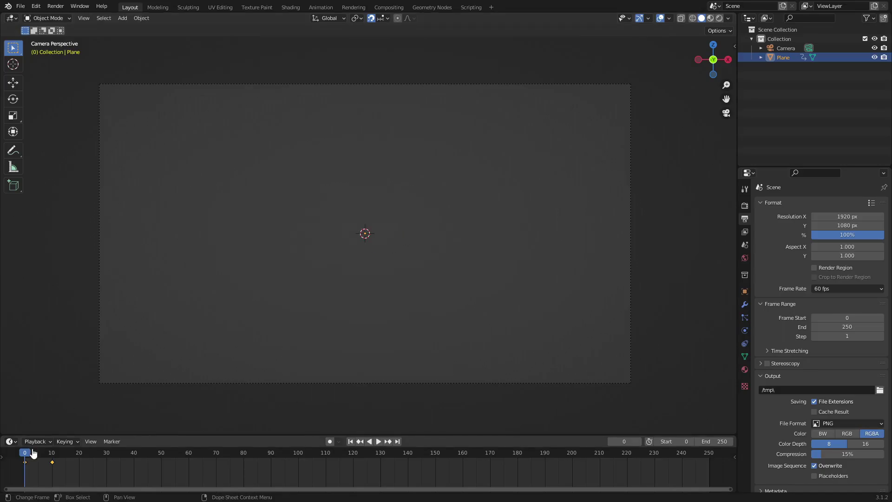
key("space")
mouse_move(45, 455)
left_mouse_down()
mouse_move(24, 454)
mouse_move(52, 453)
left_mouse_up()
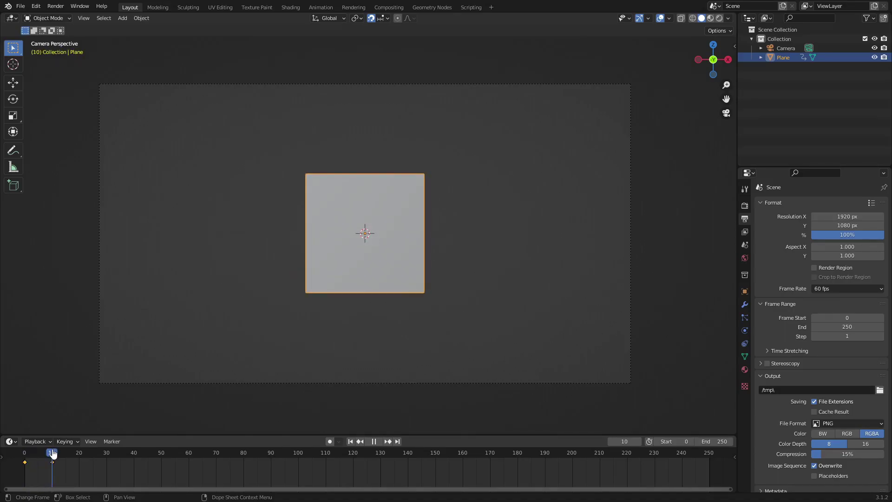
mouse_move(51, 453)
left_mouse_down()
mouse_move(25, 446)
mouse_move(53, 449)
left_mouse_up()
- Move the plane with increment snapping about -4 m in X and 2 m in Z to the camera frame's upper-left corner
left_click(385, 20)
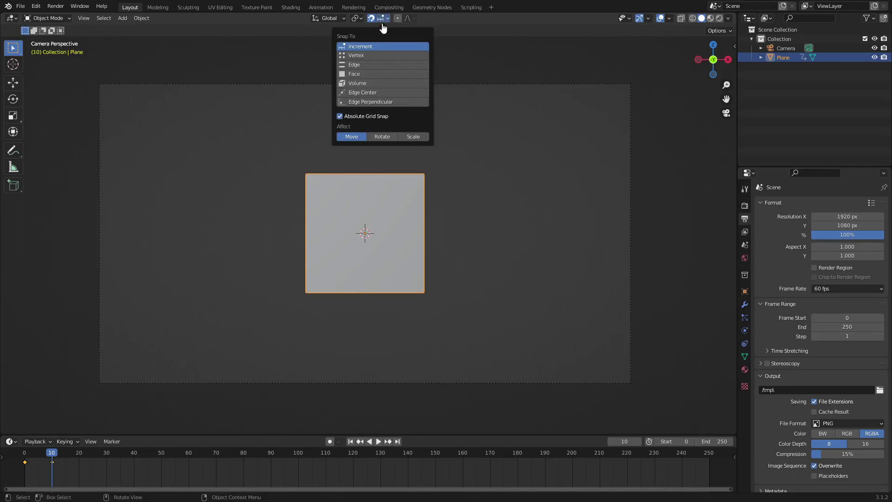
left_click(420, 139)
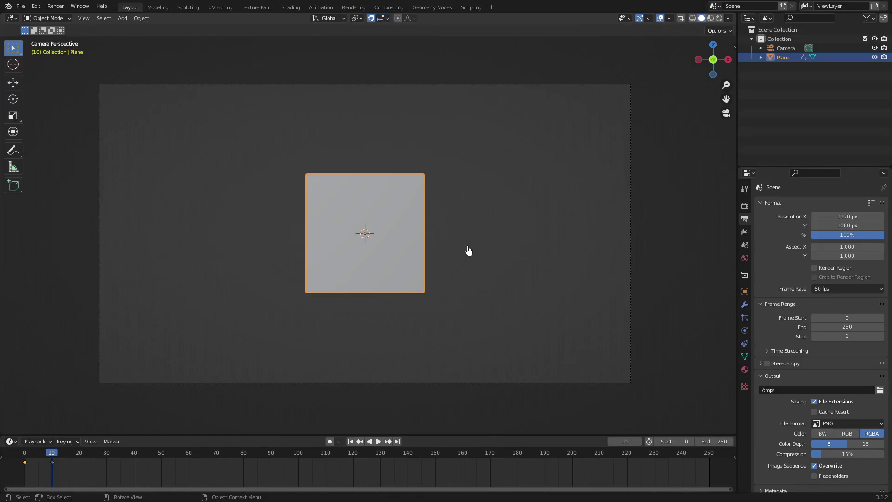
key("g")
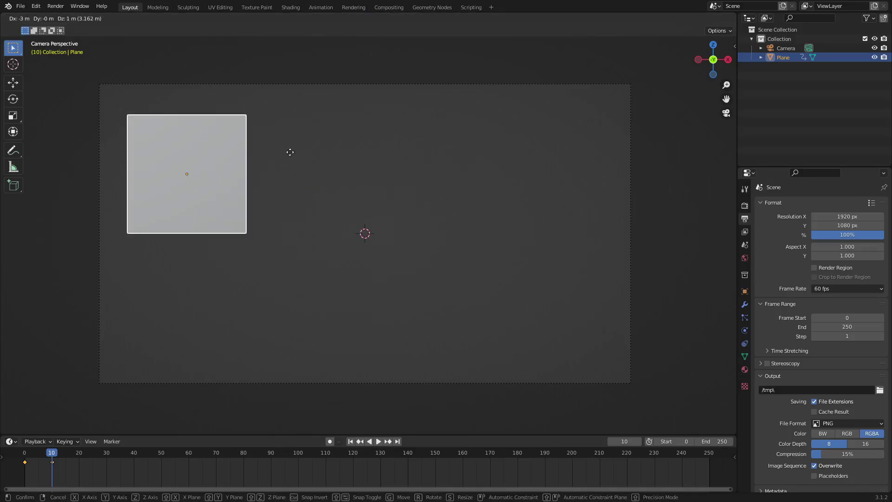
left_click(238, 133)
scroll(215, 166, "down", 1)
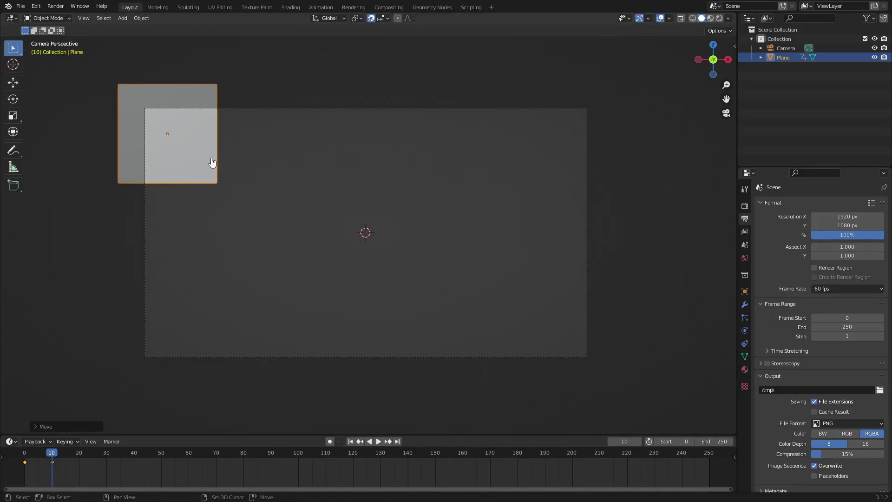
- Duplicate the plane 2 m along X so the copy sits edge to edge, and preview its rotation
key("shift+d")
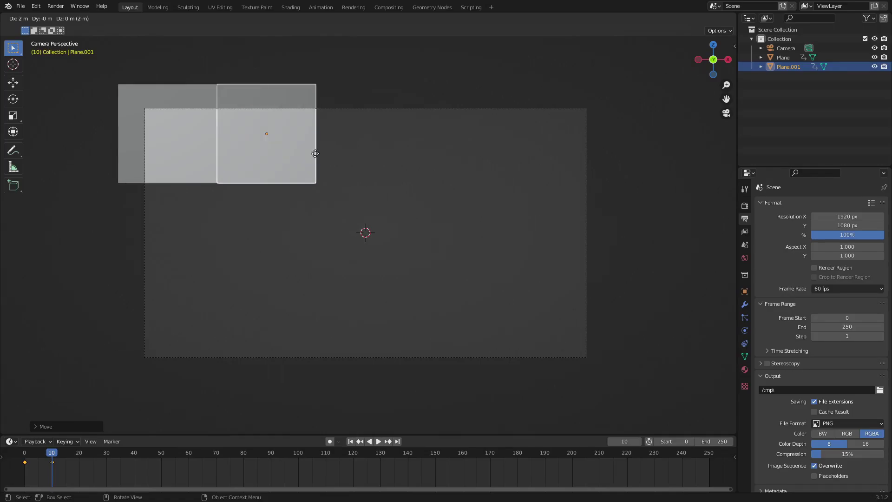
left_click(315, 153)
mouse_move(52, 456)
left_mouse_down()
mouse_move(25, 458)
mouse_move(51, 454)
left_mouse_up()
key("space")
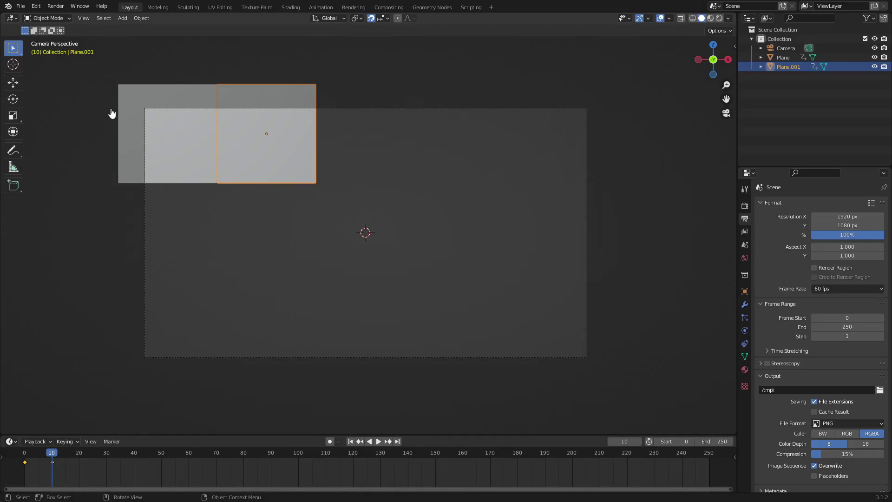
- Duplicate both planes 4 m along X and the end plane another 2 m to complete a row of five
left_click_drag(382, 225, 184, 146)
key("shift+d")
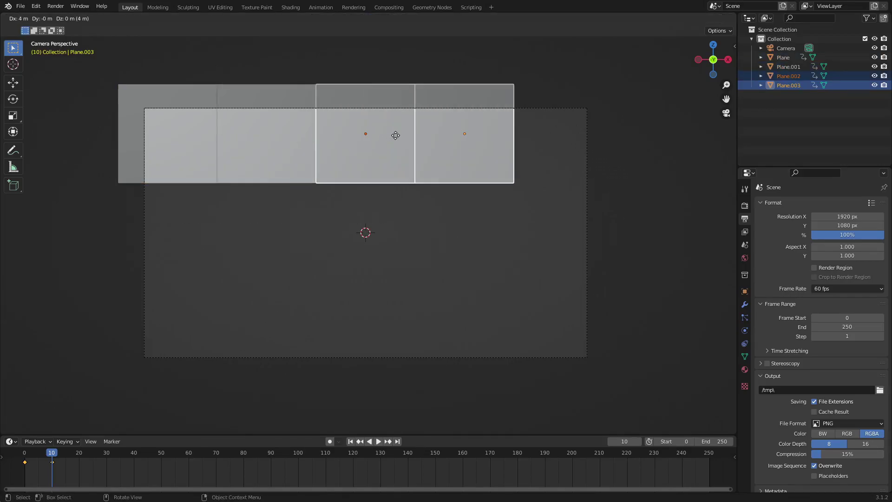
left_click(395, 136)
left_click(470, 164)
key("shift+d")
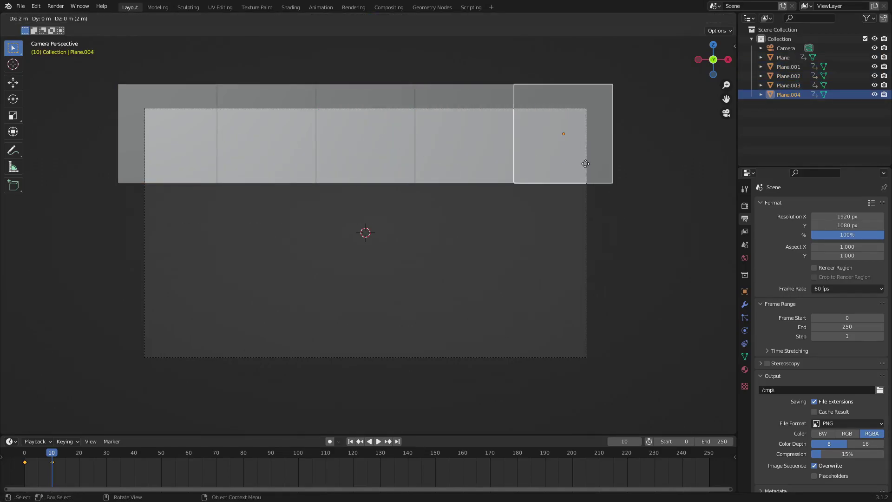
left_click(584, 164)
- Duplicate the row of five planes downward twice in 2 m steps to form three rows, and scrub to frame 13
left_click_drag(562, 215, 193, 144)
key("shift+d")
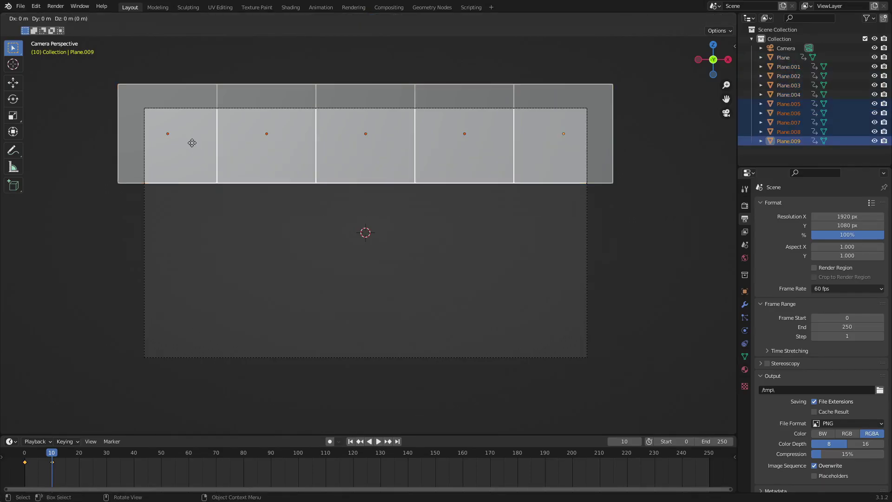
left_click(199, 241)
key("shift+d")
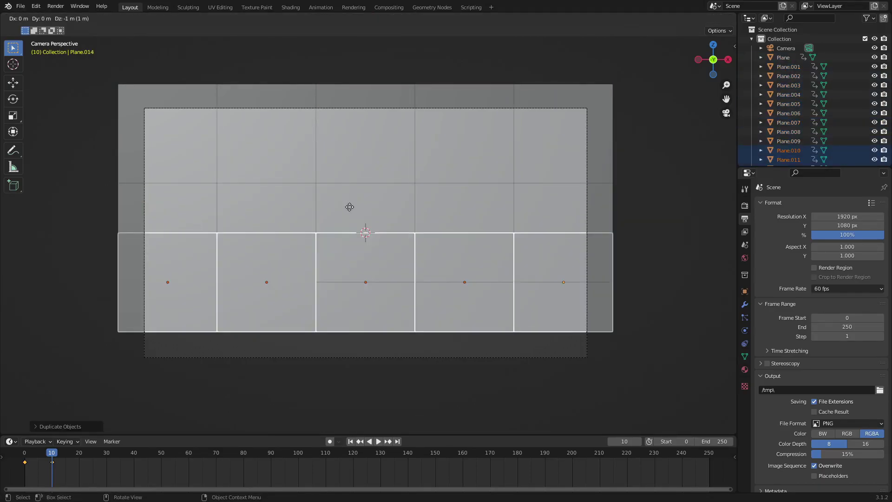
left_click(349, 258)
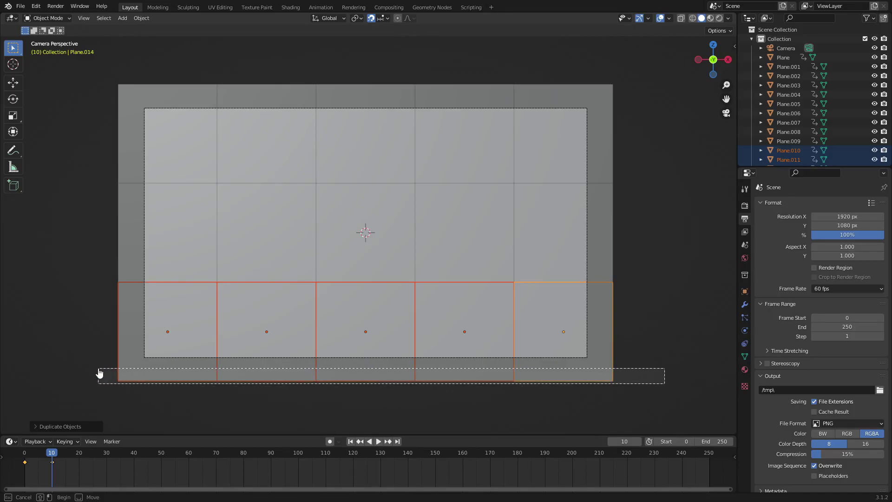
scroll(368, 329, "down", 1)
mouse_move(53, 459)
left_mouse_down()
mouse_move(25, 458)
mouse_move(59, 457)
left_mouse_up()
key("space")
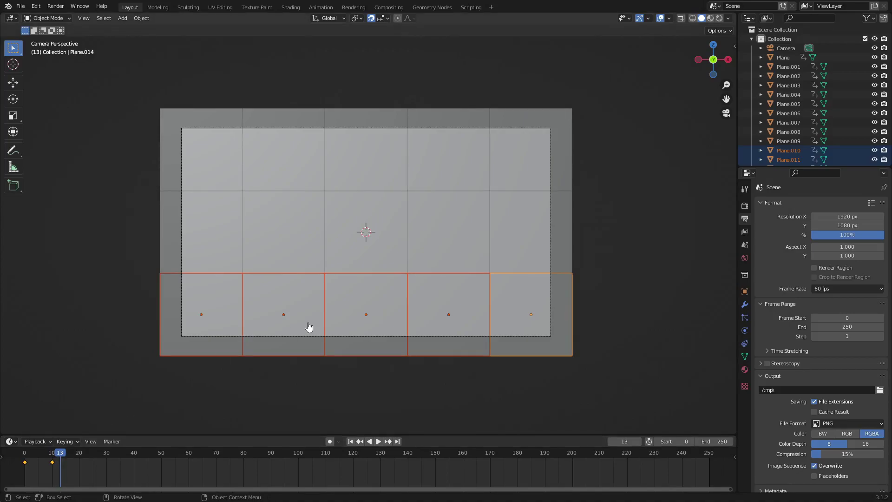
- Select the camera, set its lens type to Orthographic, and scrub the animation back to frame 1
left_click(316, 338)
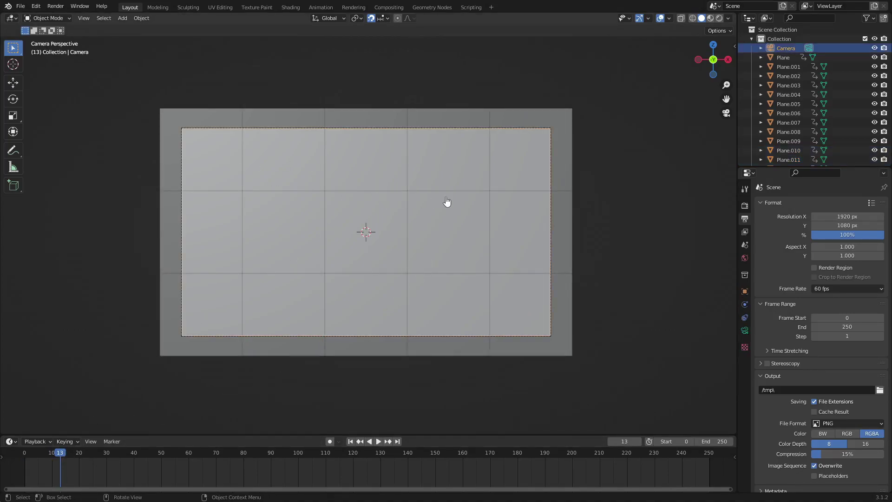
scroll(447, 201, "up", 1)
left_click_drag(60, 457, 46, 458)
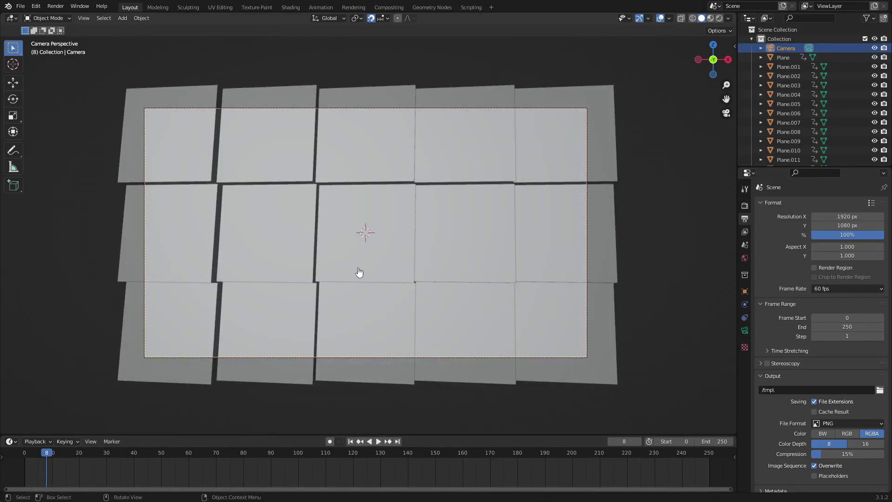
left_click(745, 330)
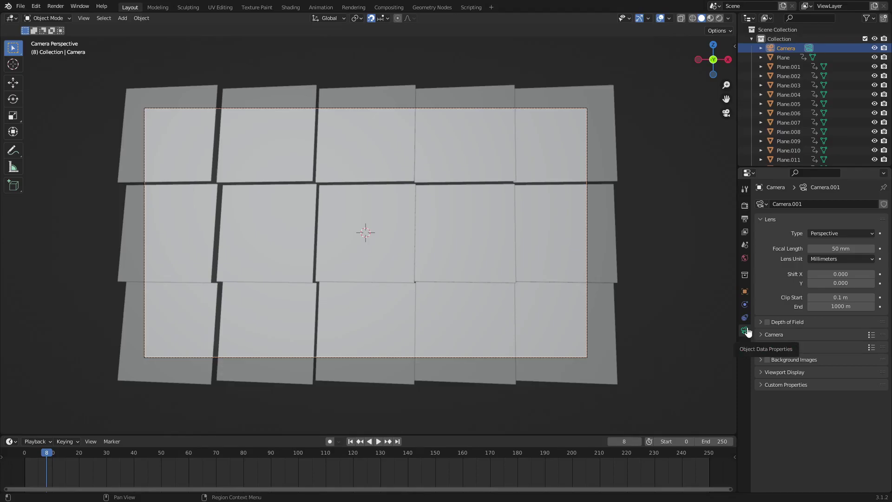
left_click(839, 233)
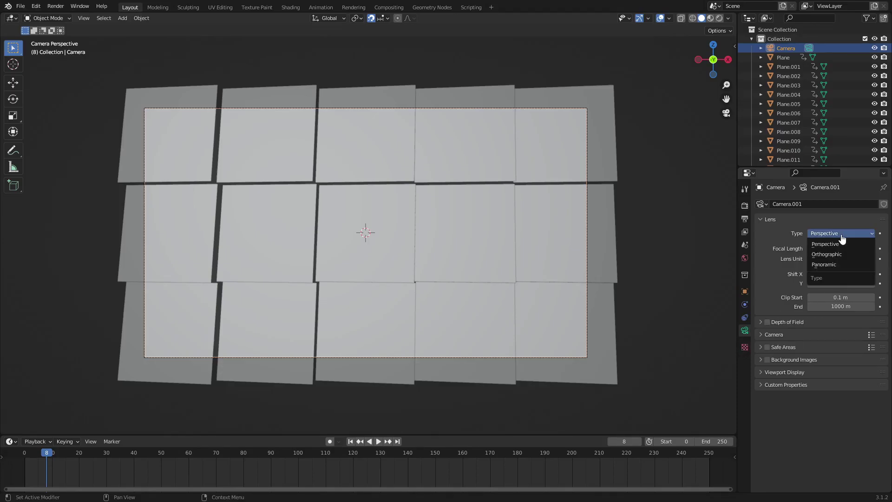
left_click(842, 254)
scroll(454, 337, "down", 3)
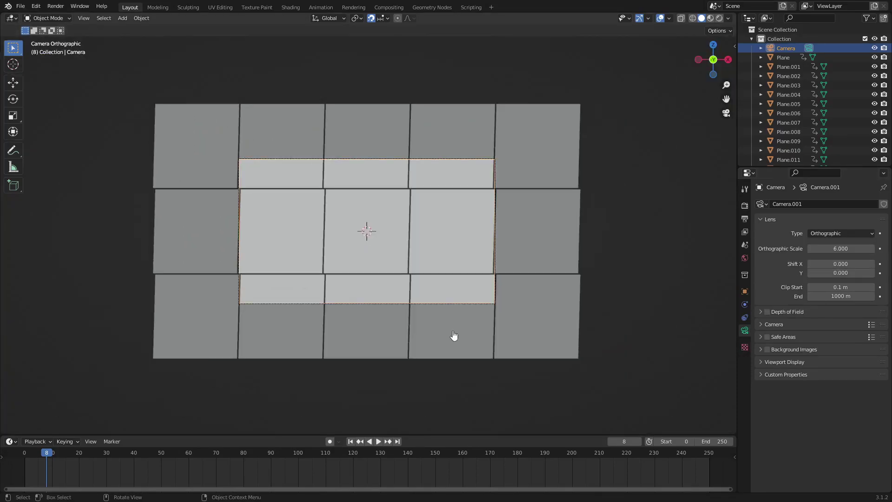
scroll(454, 337, "up", 1)
left_click_drag(47, 454, 28, 455)
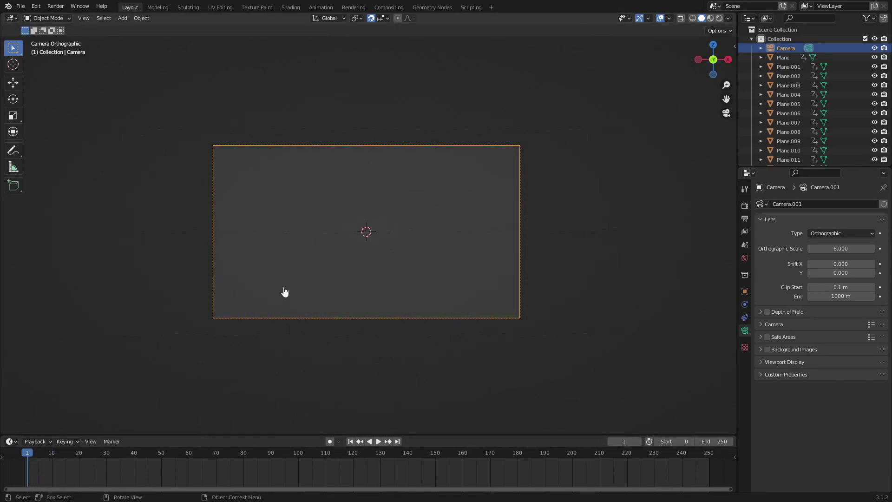
- Switch the camera's lens type to Perspective and play the plane animation from frame 0 for comparison
left_click(841, 233)
left_click(829, 243)
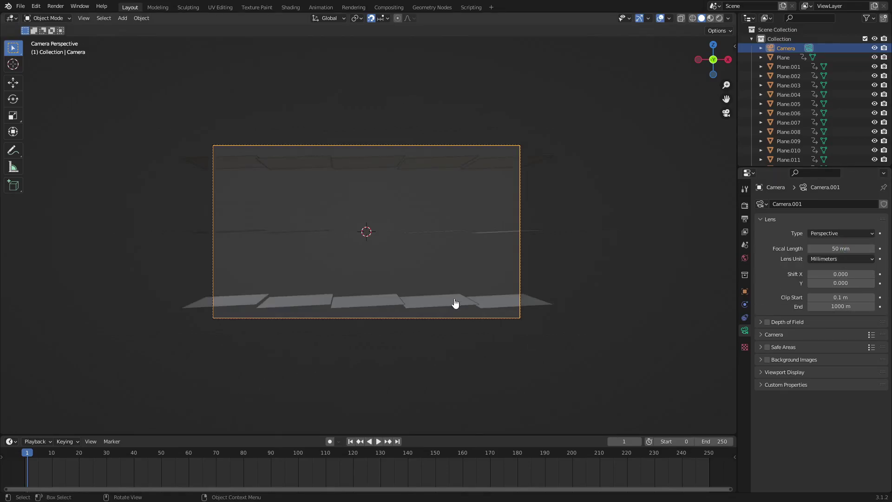
scroll(455, 303, "up", 2)
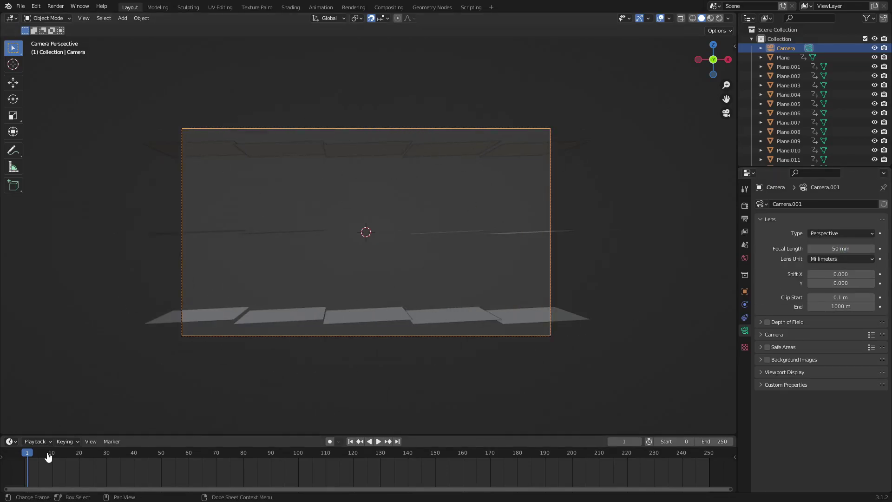
left_click_drag(28, 456, 24, 457)
key("space")
key("space")
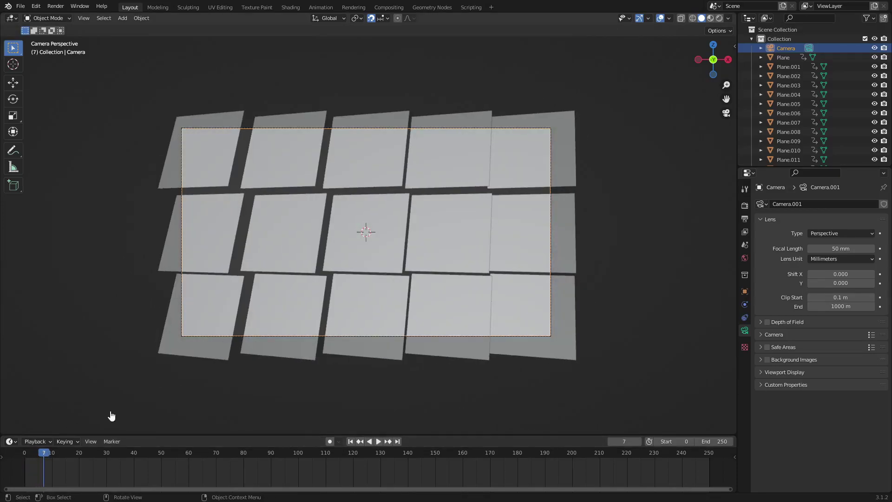
- Set the camera's lens type back to Orthographic, preview the flipping planes, and scrub to frame 14
left_click(848, 234)
left_click(846, 255)
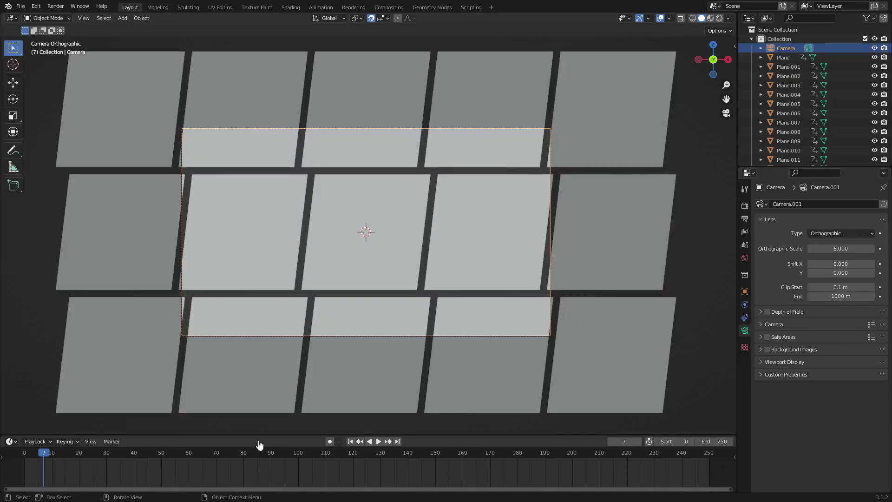
left_click(32, 457)
key("space")
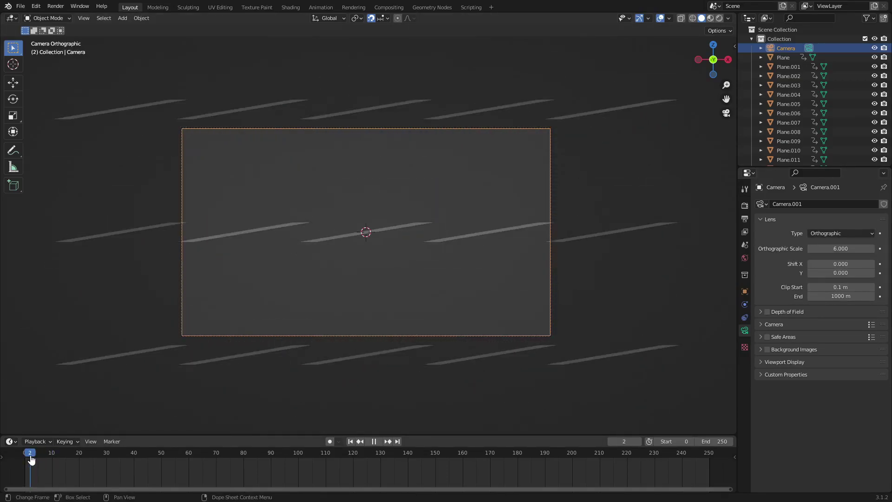
key("Escape")
key("space")
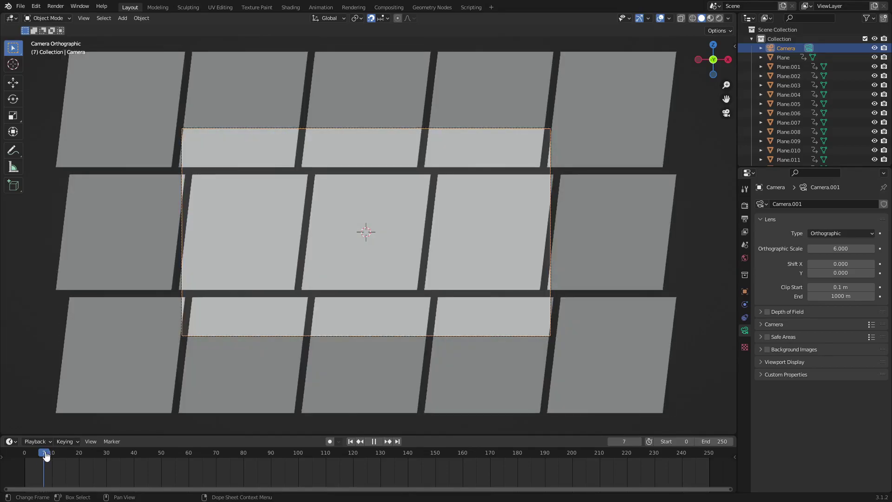
left_click_drag(46, 455, 64, 458)
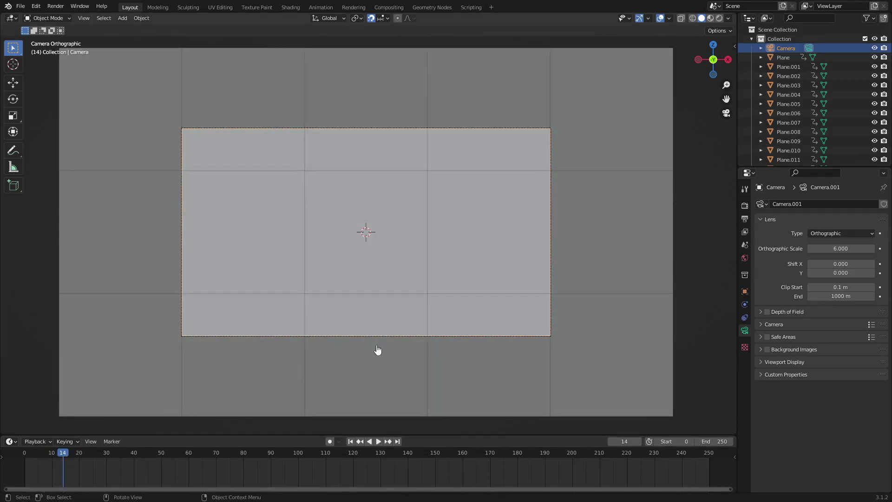
- Set the camera's orthographic scale to 38.5 and move the whole plane grid -15 m in X and 8 m in Z to the frame's upper-left corner
left_click_drag(843, 248, 891, 248)
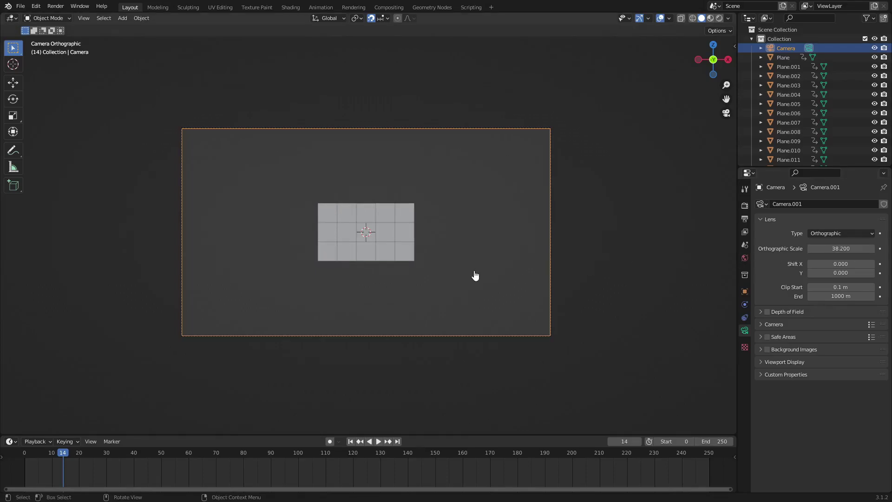
left_click_drag(477, 280, 316, 208)
scroll(416, 269, "up", 2)
key("g")
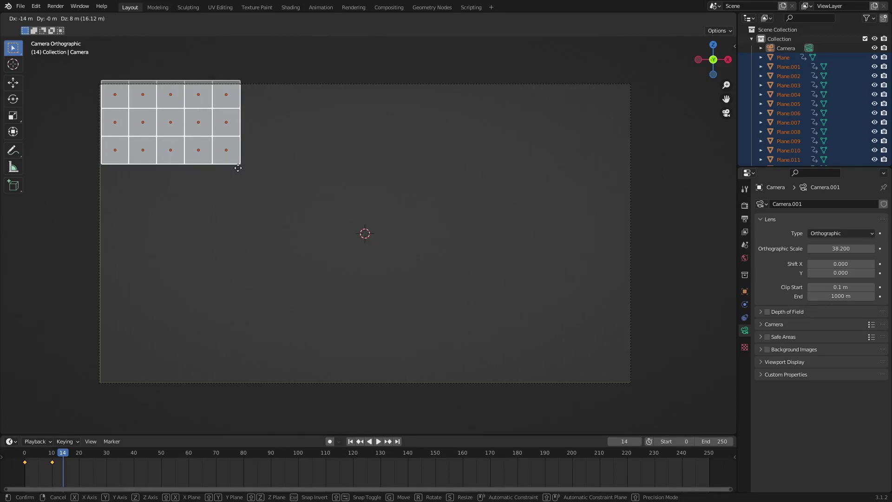
left_click(237, 168)
key("g")
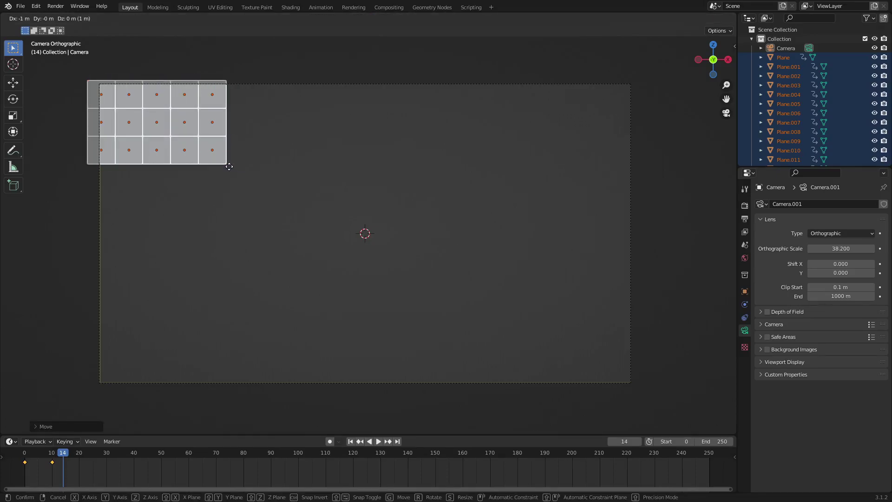
left_click(229, 166)
left_click_drag(841, 248, 852, 248)
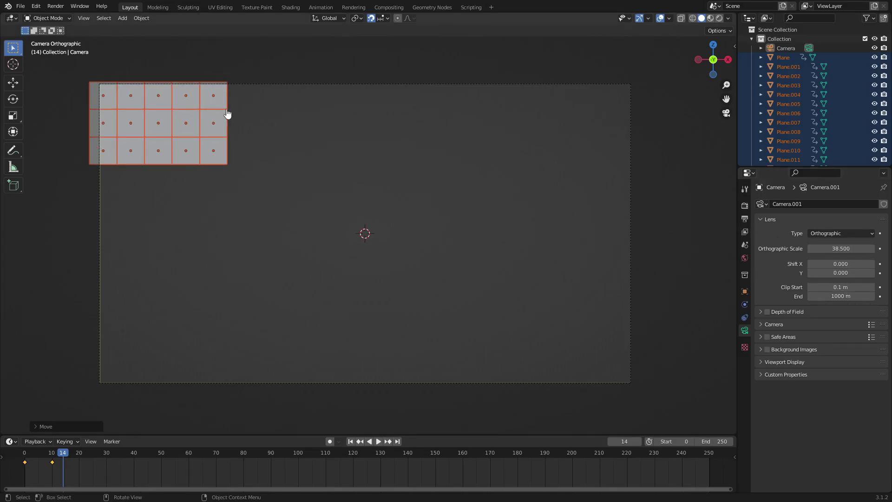
- Duplicate the plane grid 10 m along X, and duplicate both grids about 20 m along X to span the camera frame's width
key("shift+d")
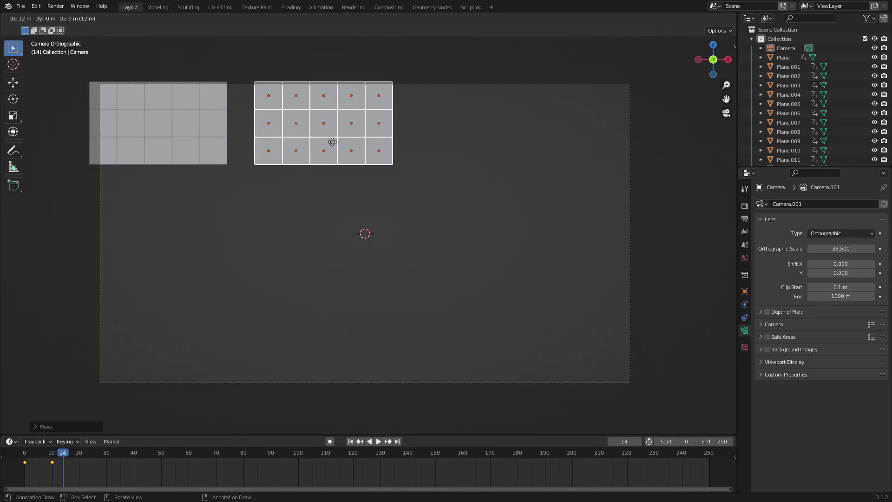
left_click(305, 141)
left_click_drag(366, 174, 120, 103)
key("shift+d")
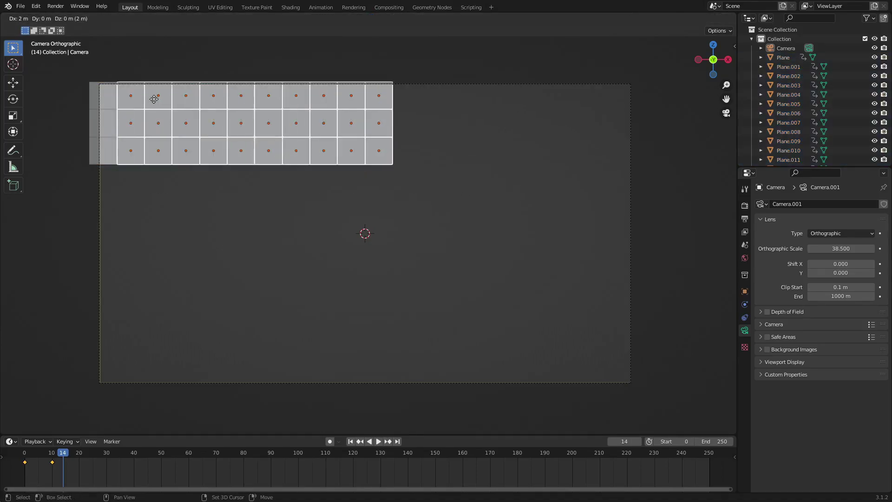
left_click(547, 150)
- Duplicate the plane block spanning the frame's upper edge three times downward, 6 m apart in Z, to fill the camera frame
left_click_drag(623, 181, 114, 98)
key("shift+d")
left_click(110, 185)
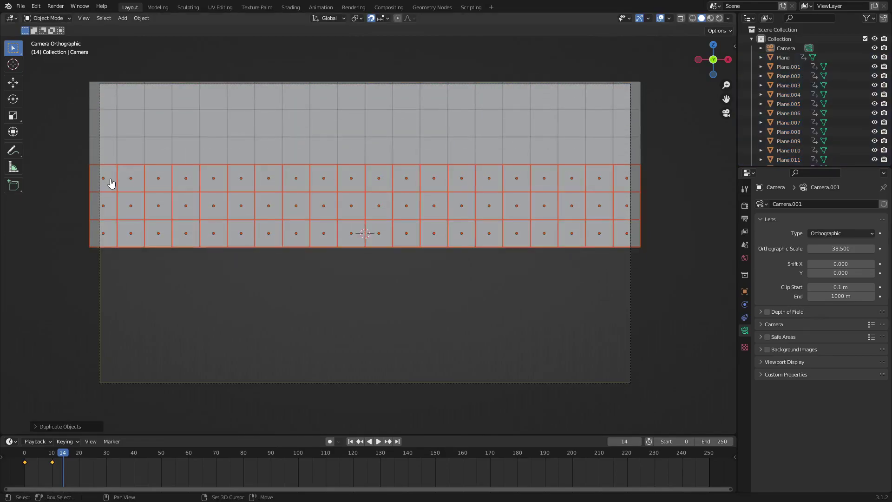
key("shift+d")
left_click(108, 266)
key("shift+d")
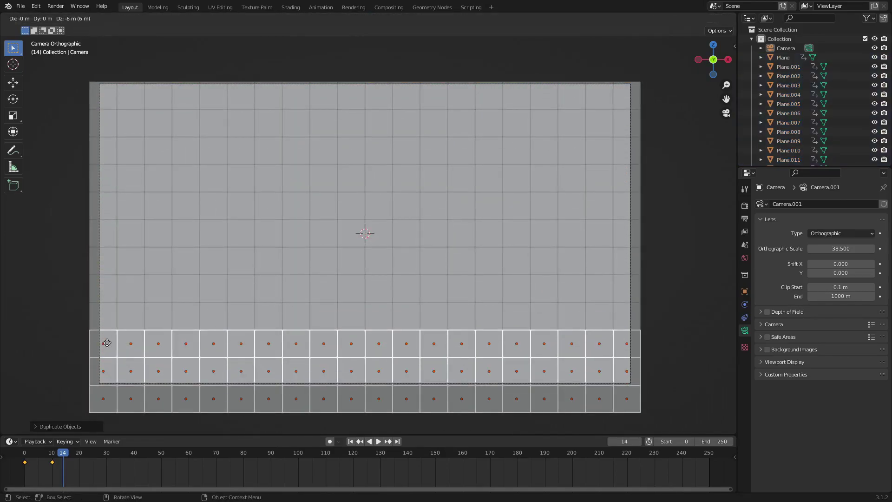
left_click(106, 342)
- Delete the row of planes lying below the camera frame and play the animation from near its start
scroll(180, 344, "down", 1)
left_click_drag(651, 394, 104, 374)
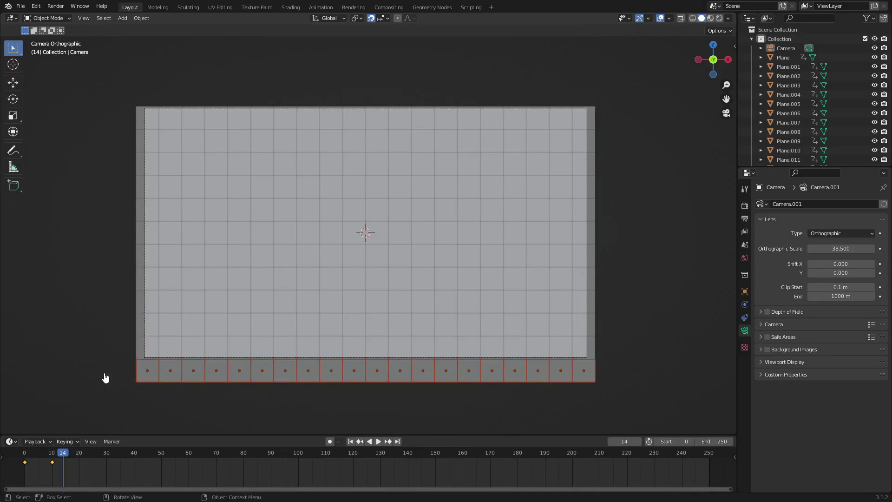
key("Delete")
left_click(38, 460)
key("space")
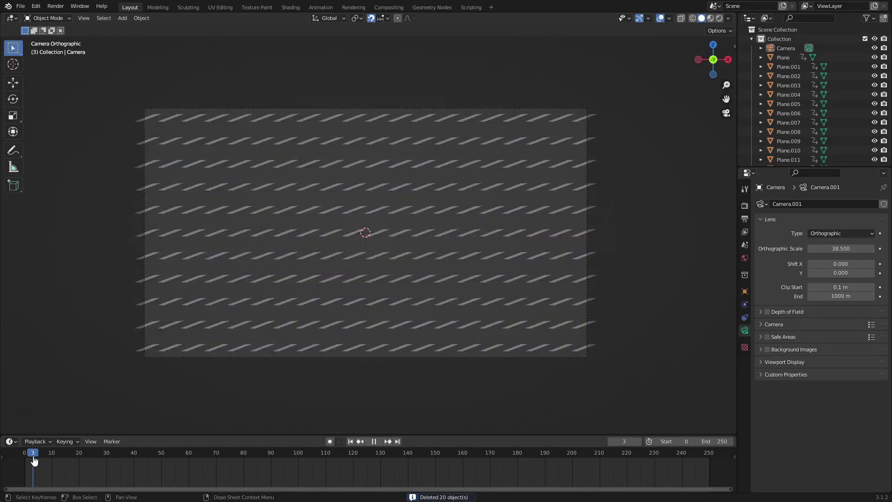
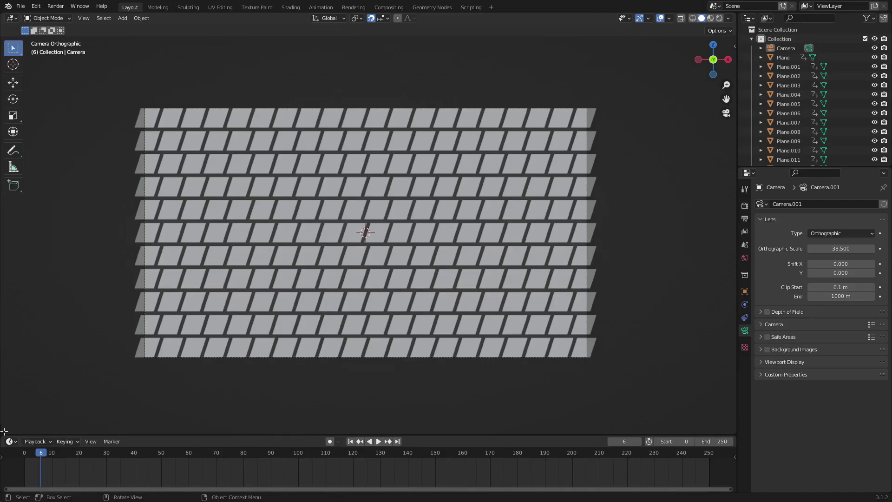
- Split the 3D viewport horizontally and turn the lower area into a Dope Sheet
left_click_drag(4, 431, 17, 267)
left_click(12, 262)
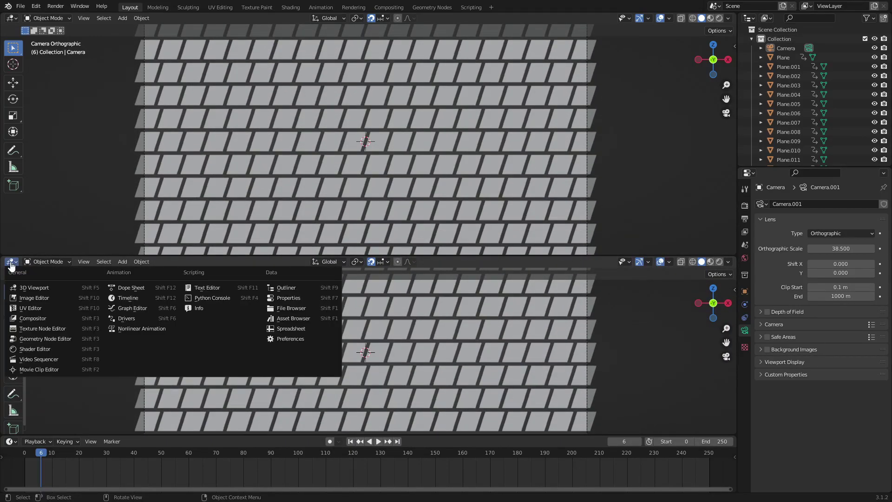
left_click(147, 288)
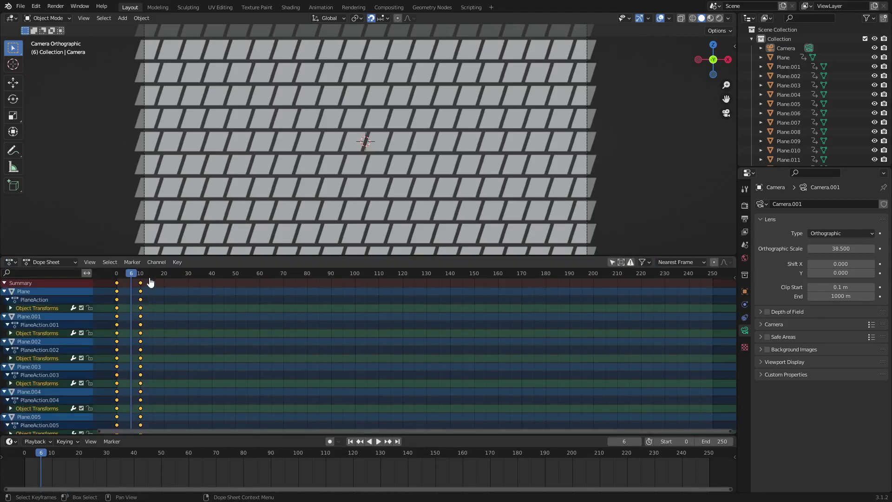
- Collapse the Dope Sheet channels of the planes, from Plane down to Plane.168
left_click(4, 291)
left_click_drag(4, 298, 6, 456)
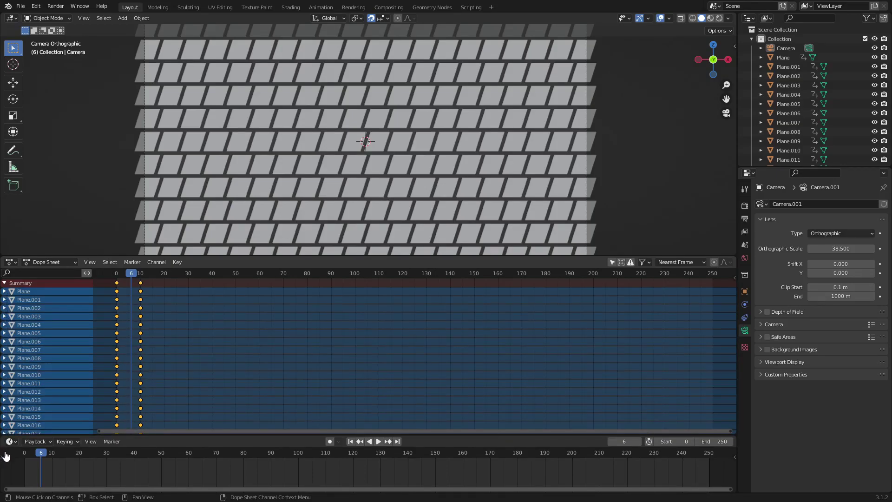
scroll(11, 335, "down", 8)
left_click_drag(7, 288, 6, 422)
left_click_drag(29, 302, 4, 396)
left_click_drag(12, 344, 16, 436)
scroll(4, 358, "down", 6)
left_click_drag(8, 288, 11, 392)
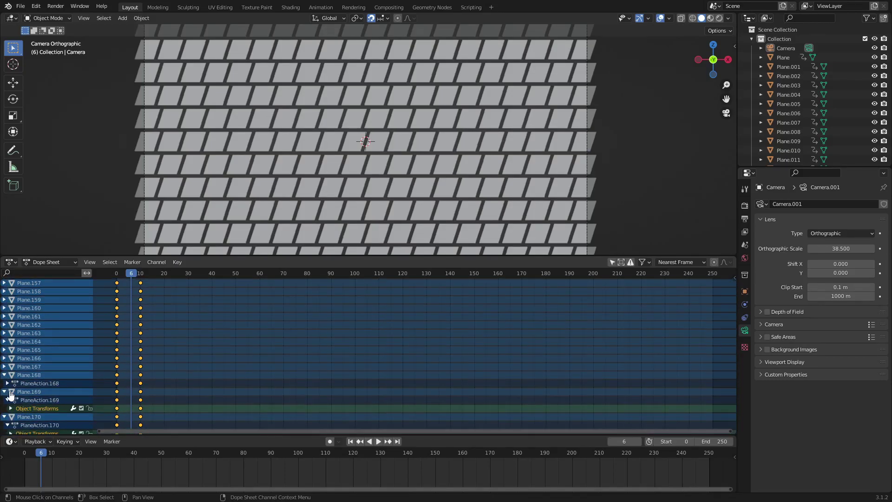
- Collapse the remaining expanded plane channels in the Dope Sheet through Plane.234
scroll(28, 337, "down", 20)
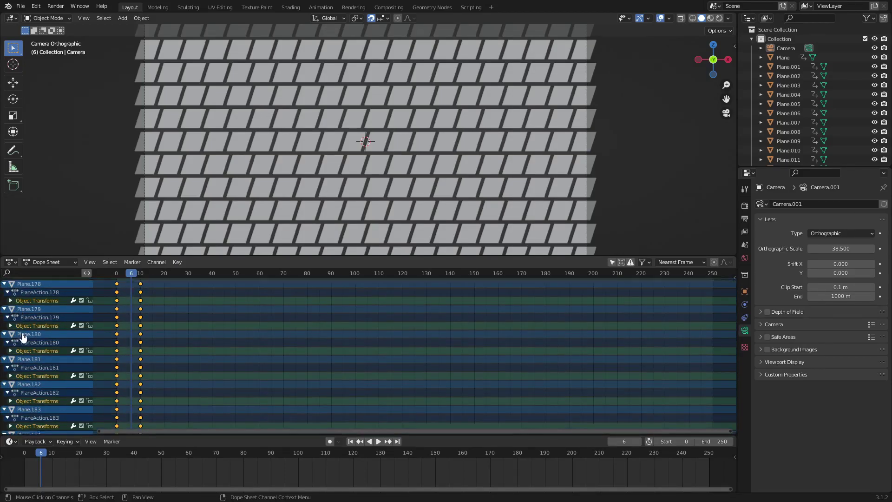
scroll(52, 331, "down", 15)
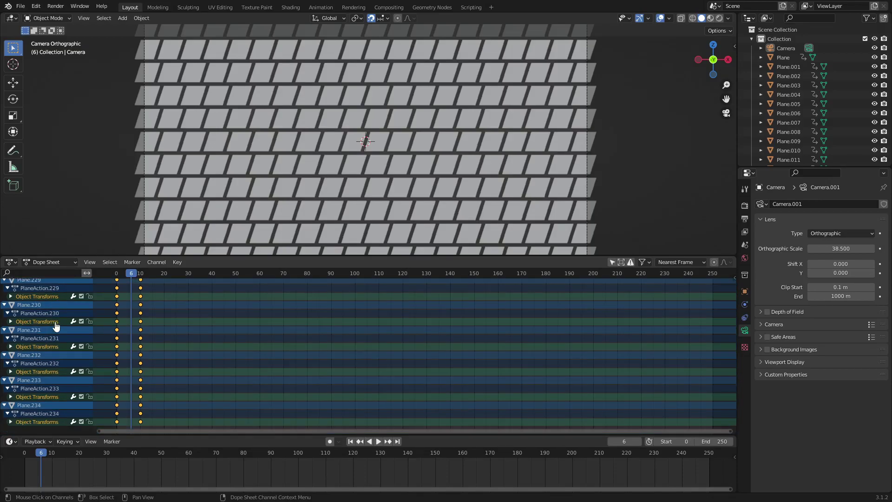
left_click_drag(5, 381, 13, 239)
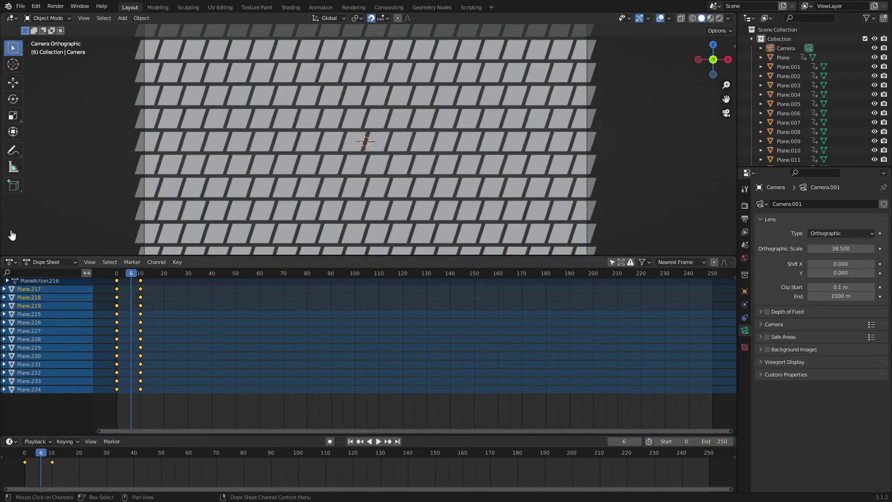
scroll(8, 318, "up", 10)
left_click_drag(6, 302, 11, 430)
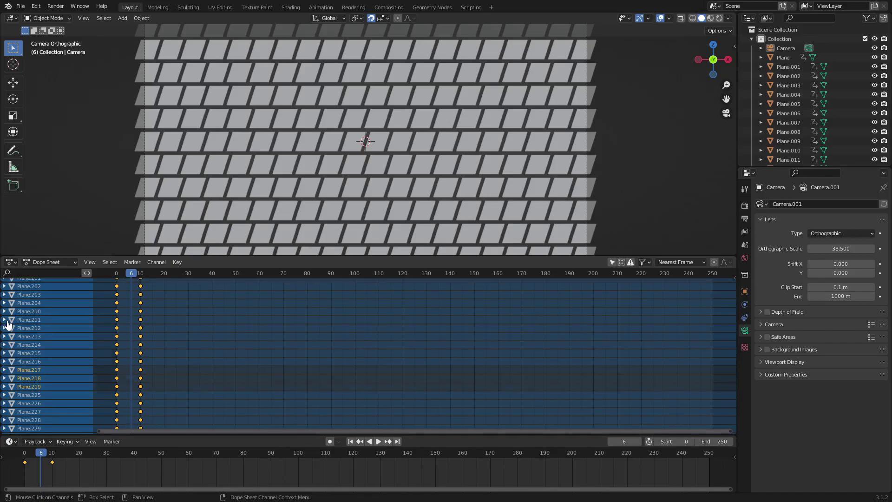
scroll(11, 326, "up", 5)
scroll(9, 334, "up", 5)
left_click_drag(5, 285, 7, 418)
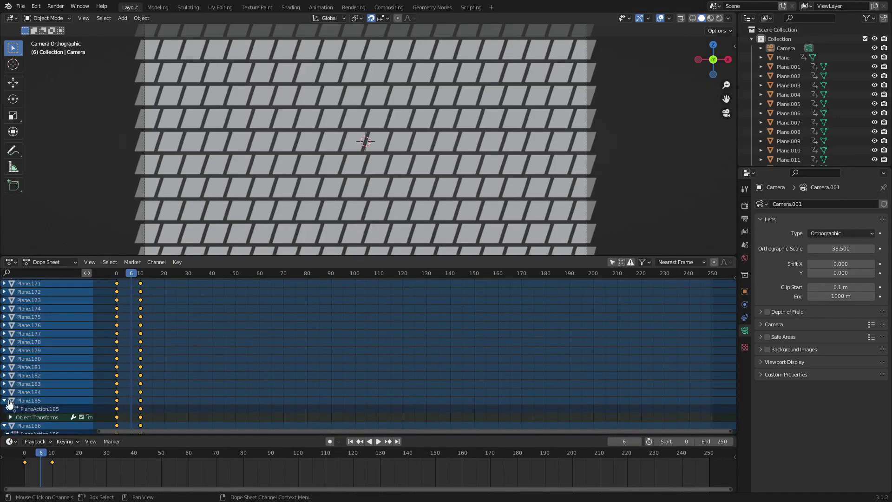
scroll(7, 353, "down", 5)
left_click(7, 359)
scroll(85, 354, "up", 5)
- Delay the keyframes of all planes except the first one by 2 frames in the Dope Sheet
middle_click_drag(669, 391, 729, 371, "ctrl")
left_click_drag(734, 390, 734, 290)
left_click(4, 289)
left_click(4, 289)
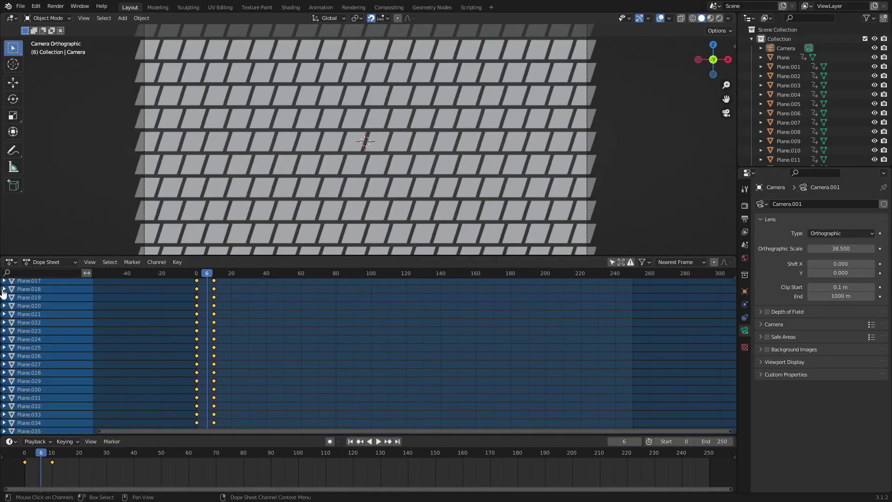
left_click_drag(737, 292, 737, 279)
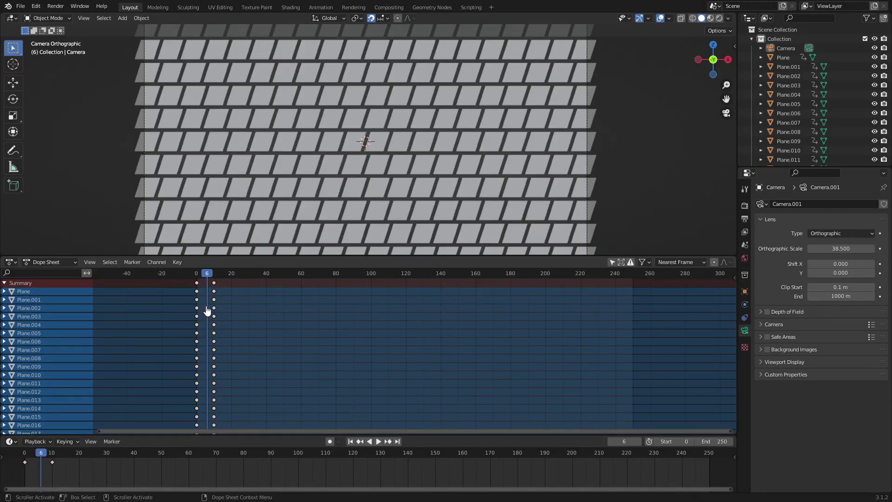
scroll(186, 295, "up", 1)
middle_click_drag(202, 292, 269, 319)
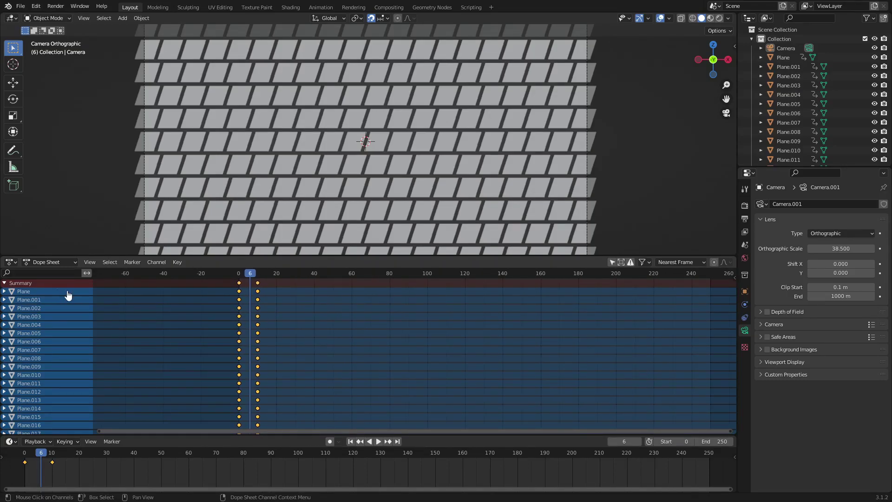
key("b")
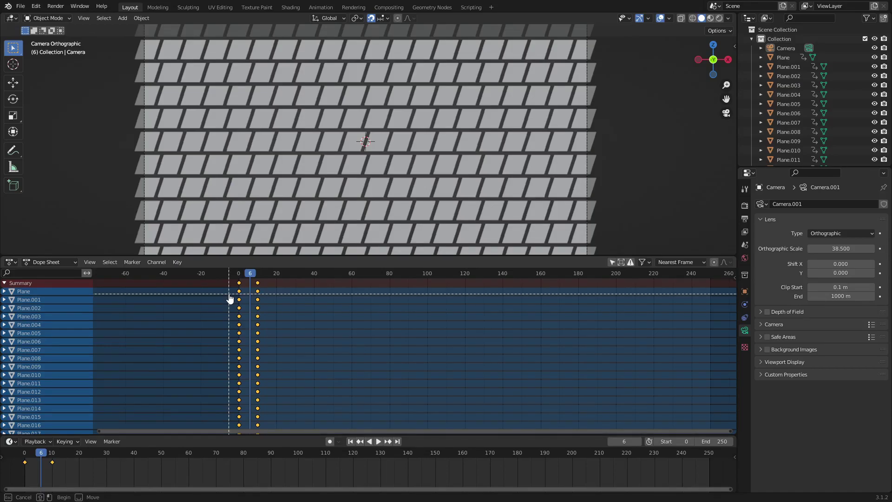
middle_click_drag(229, 294, 269, 288)
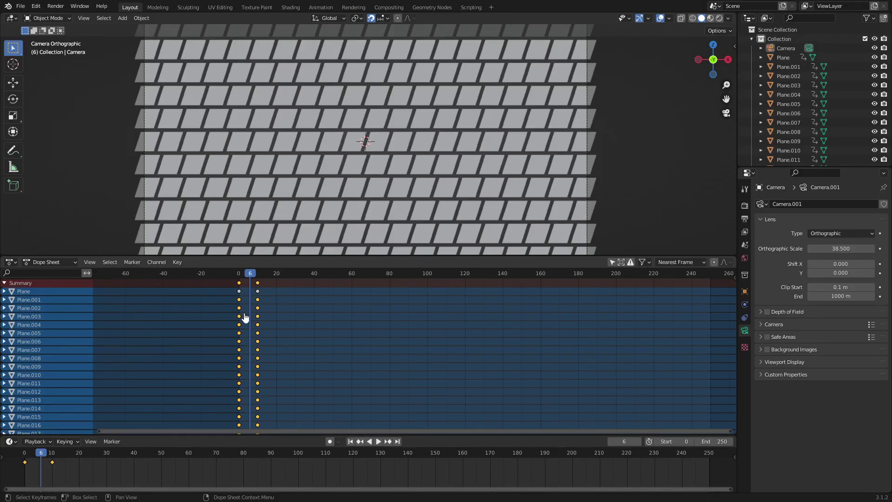
key("g")
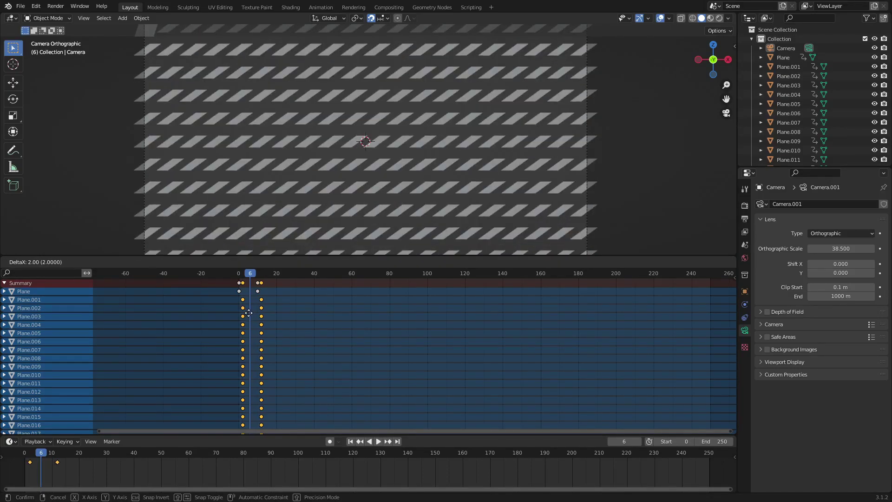
left_click(249, 313)
- Stagger the keyframes of Plane.002 through Plane.006 so each plane starts 2 frames after the previous one, moving all following planes along
scroll(259, 314, "up", 4)
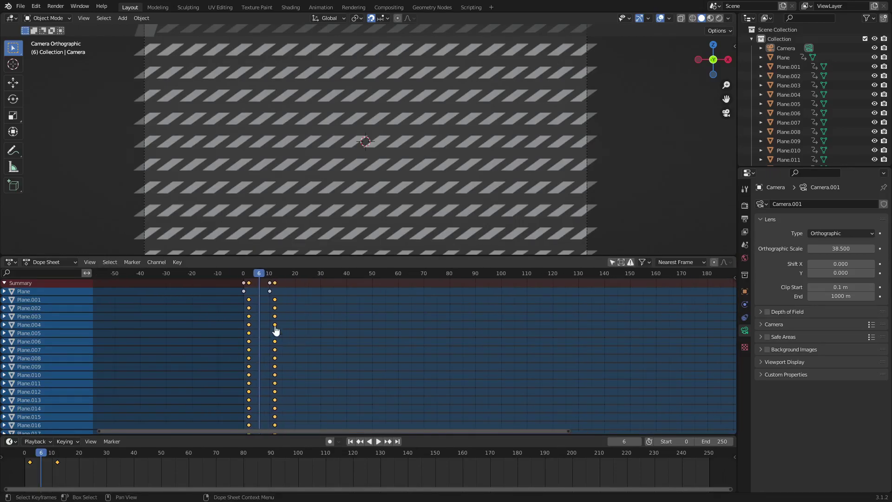
scroll(302, 337, "left", 5, "ctrl")
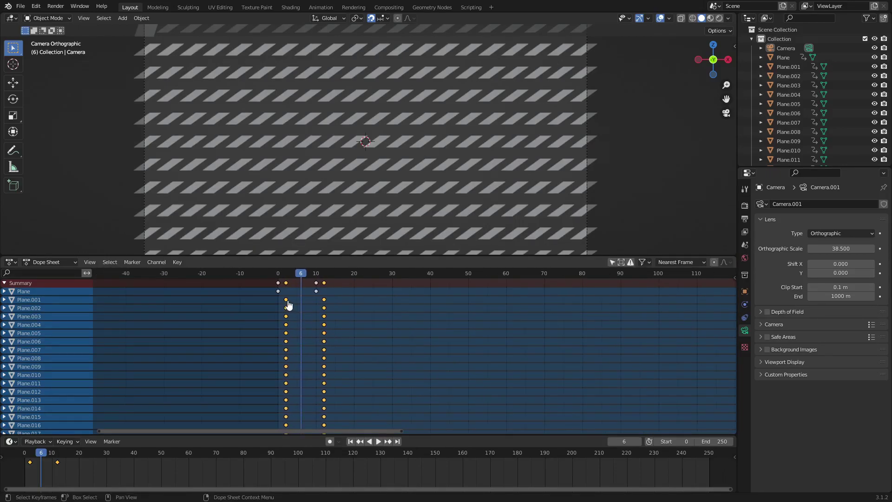
left_click_drag(281, 296, 355, 312, "ctrl")
key("g")
left_click(292, 326)
key("g")
left_click(362, 313)
key("b")
left_click_drag(289, 310, 372, 339, "ctrl")
key("g")
left_click(329, 325)
key("g")
left_click(371, 332)
key("g")
left_click(354, 337)
- Continue the 2-frame stagger for Plane.007 through Plane.010, moving the keyframes of all following planes along each time
left_click_drag(310, 327, 390, 346, "ctrl")
key("g")
left_click(381, 342)
left_click_drag(309, 331, 388, 360, "ctrl")
key("g")
left_click(336, 358)
left_click_drag(318, 342, 404, 372, "ctrl")
key("g")
left_click(338, 375)
left_click_drag(335, 354, 390, 371, "ctrl")
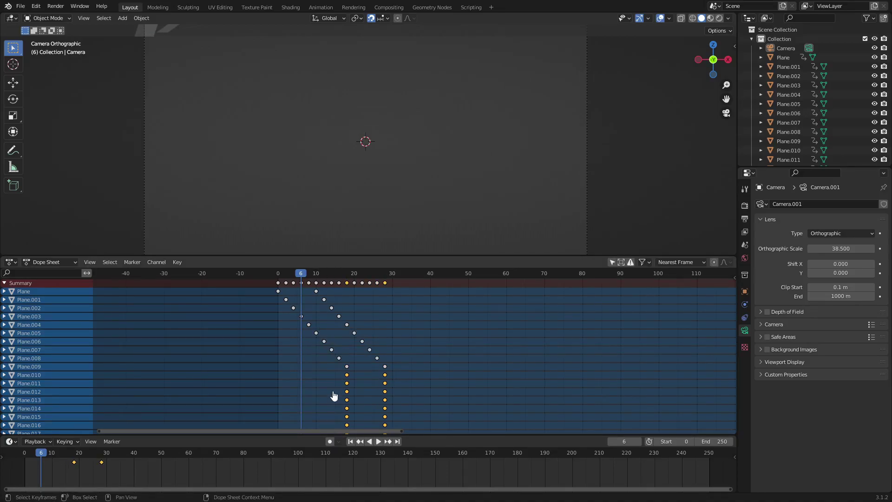
scroll(333, 395, "down", 4)
scroll(322, 298, "right", 1, "ctrl")
key("g")
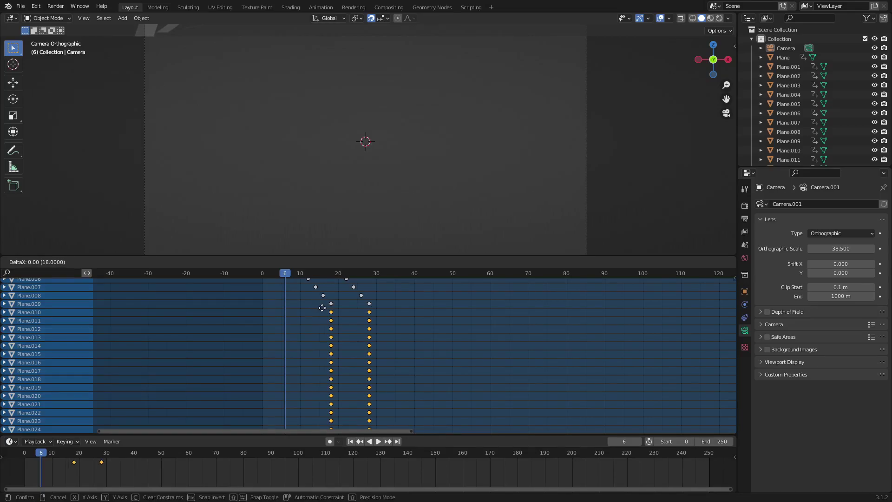
left_click(328, 306)
- Delay the keyframes of Plane.040 and all following planes by 2 frames, so they start at frame 80
key("n")
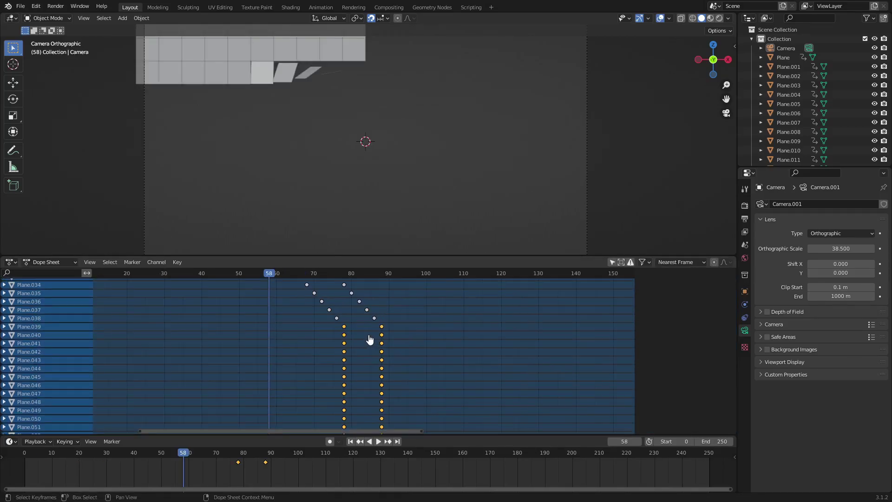
left_click_drag(325, 313, 423, 331, "ctrl")
key("g")
left_click(431, 335)
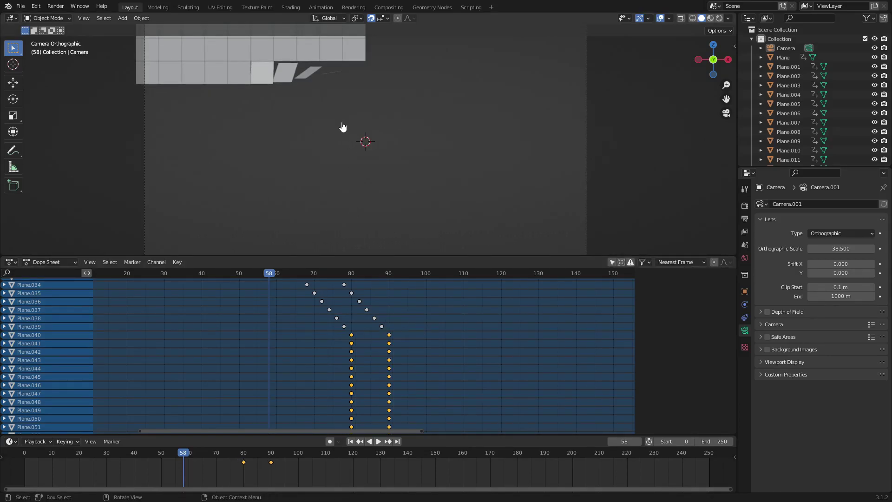
- Select the first block of 15 planes, scrub back to frame 17, and preview their staggered flips up to frame 32
scroll(332, 141, "down", 1)
middle_click_drag(327, 119, 335, 146, "shift")
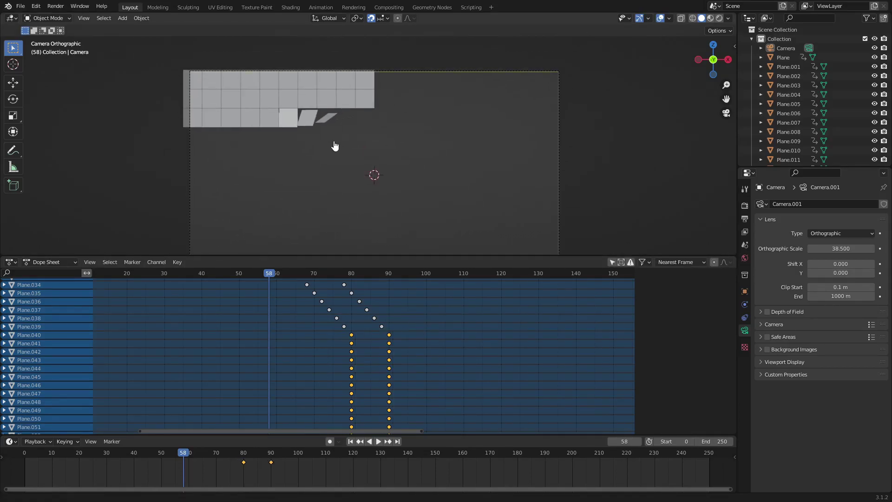
scroll(259, 313, "down", 5)
middle_click_drag(265, 353, 334, 451)
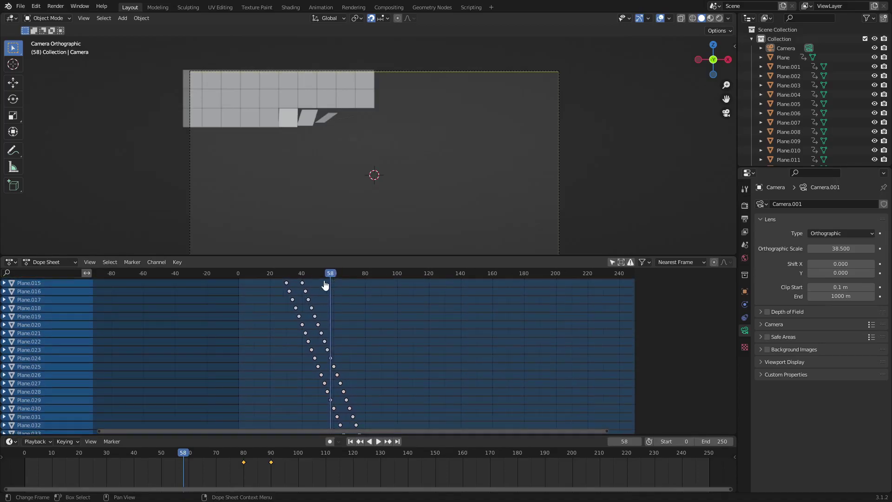
left_click_drag(274, 135, 187, 73)
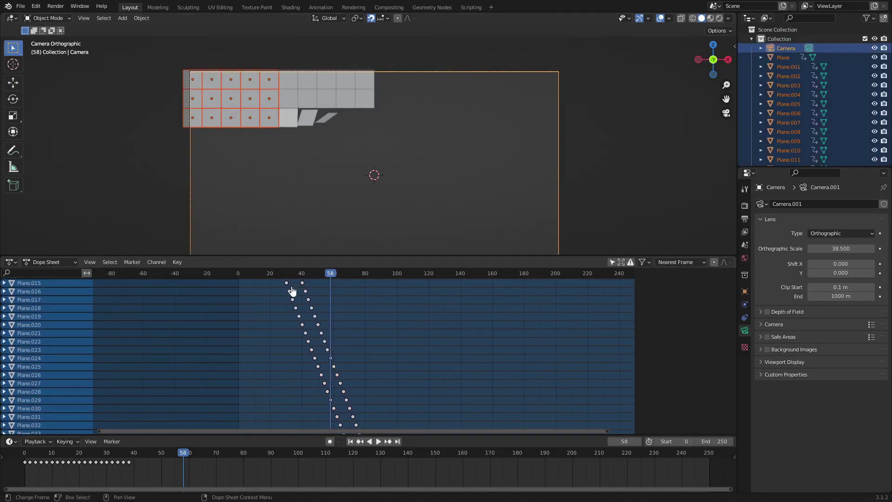
left_click_drag(323, 277, 265, 295)
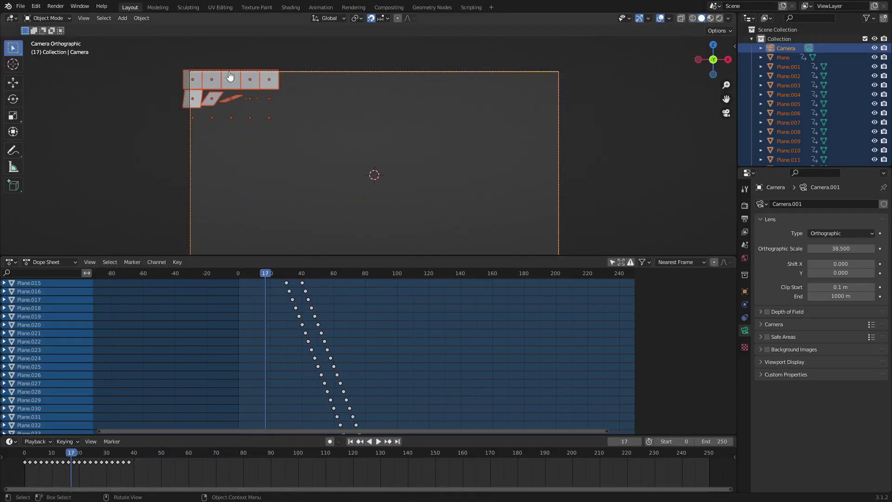
key("space")
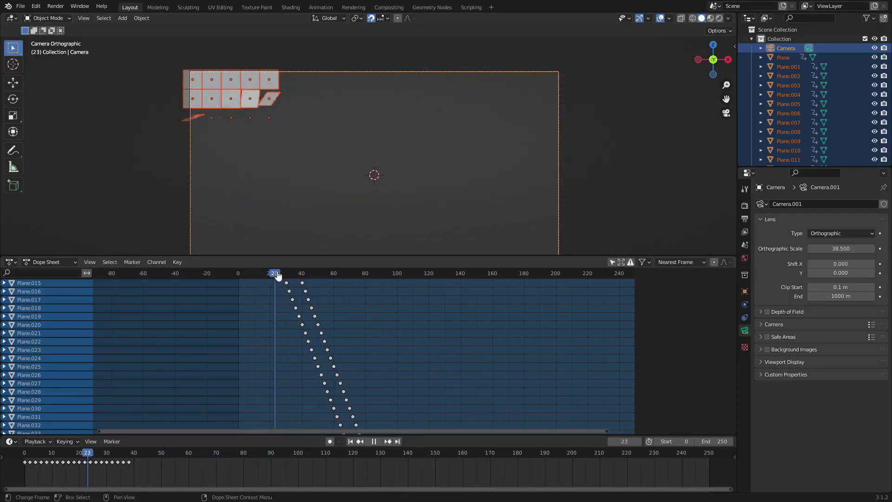
key("space")
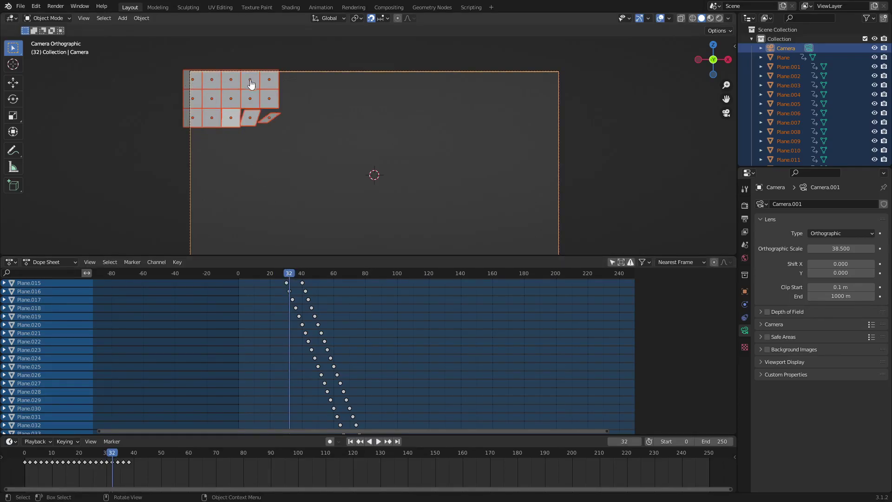
- Select the last plane in the first block's third row and examine its keyframes in the Dope Sheet
middle_click_drag(294, 384, 272, 348)
scroll(330, 309, "up", 6)
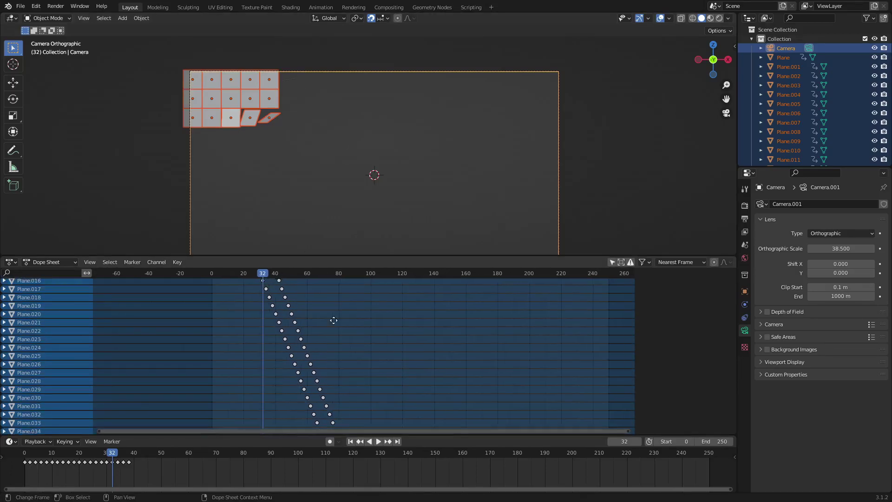
scroll(320, 336, "right", 1, "ctrl")
left_click(269, 119)
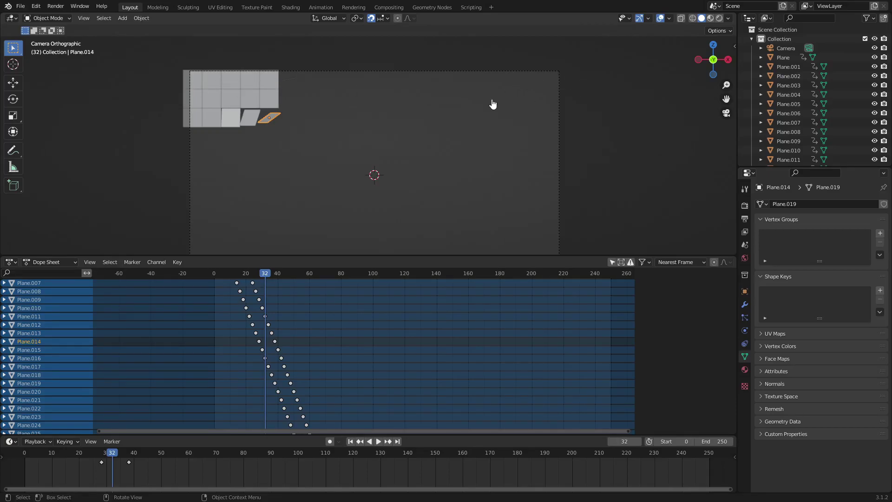
- Duplicate the last plane of the first block's upper row three times into scattered grid positions beside the block
left_click(274, 83)
key("shift+d")
left_click(349, 90)
key("shift+d")
left_click(368, 107)
key("shift+d")
left_click(333, 112)
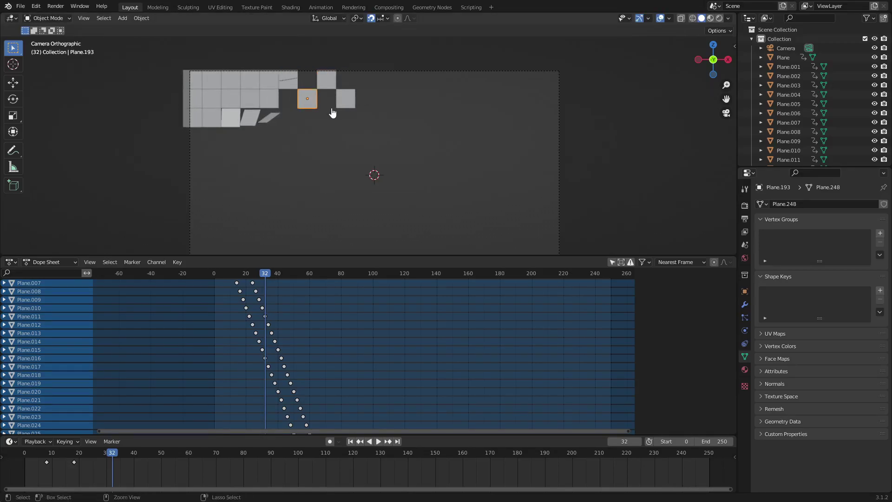
- Undo the scattered duplicates of the upper row's last plane
key("ctrl+z")
key("ctrl+z")
key("ctrl+z")
key("ctrl+z")
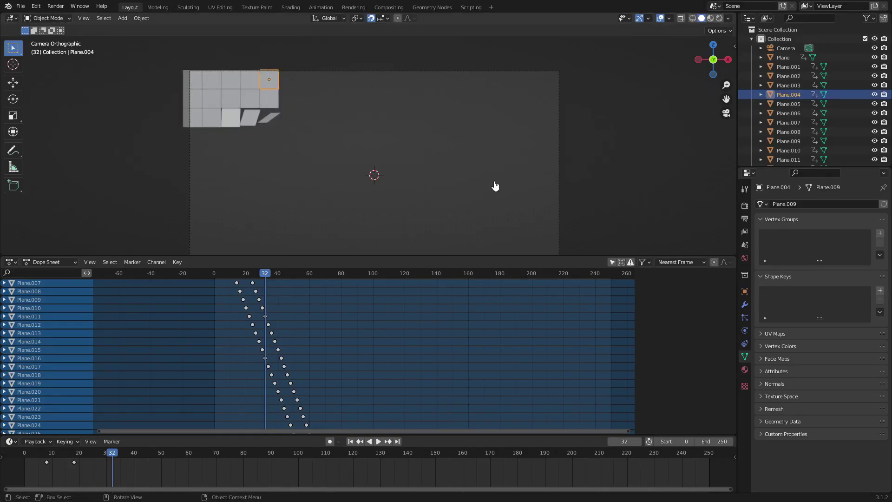
- Examine the keyframes of Plane.033 to Plane.050 in the Dope Sheet and scrub between frames 85 and 80 to preview the flips
scroll(372, 339, "down", 10)
scroll(353, 332, "right", 3, "ctrl")
middle_click_drag(325, 341, 351, 212)
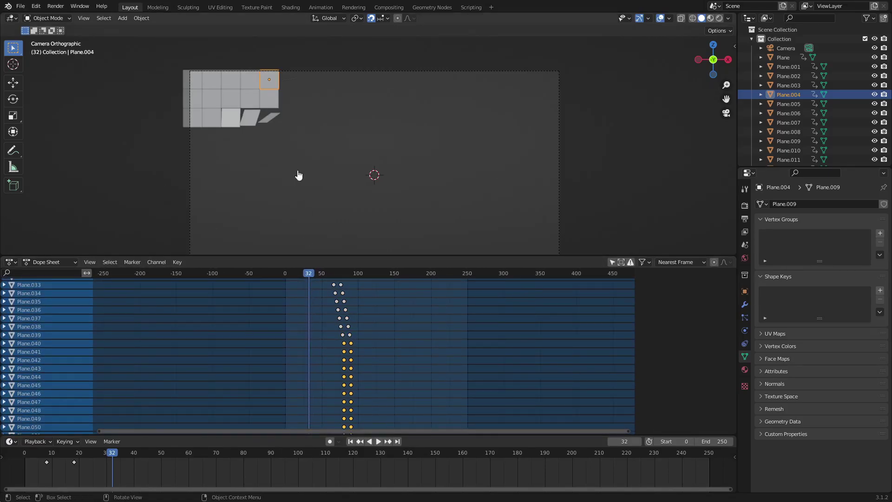
left_click_drag(311, 275, 348, 284)
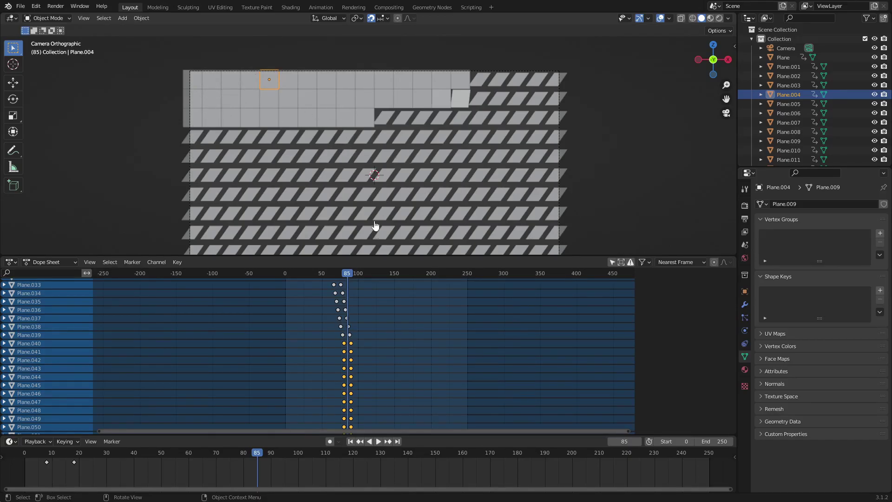
key("space")
left_click_drag(356, 278, 345, 278)
key("space")
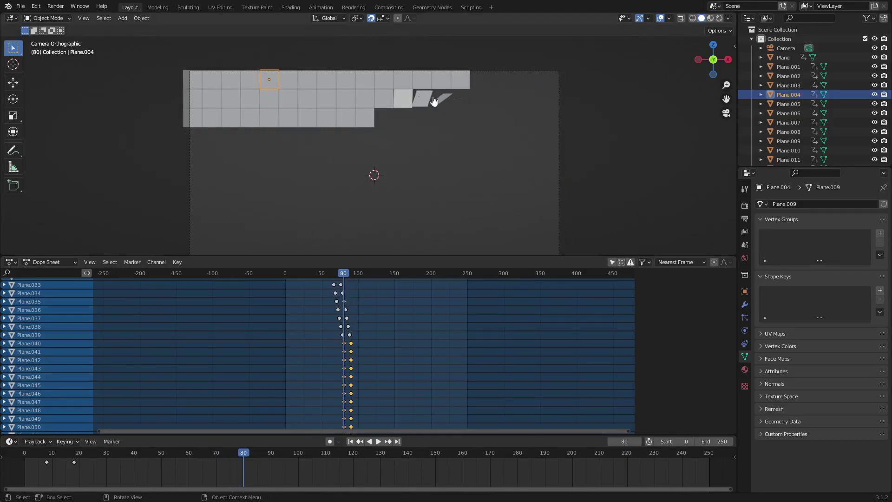
scroll(370, 339, "up", 6)
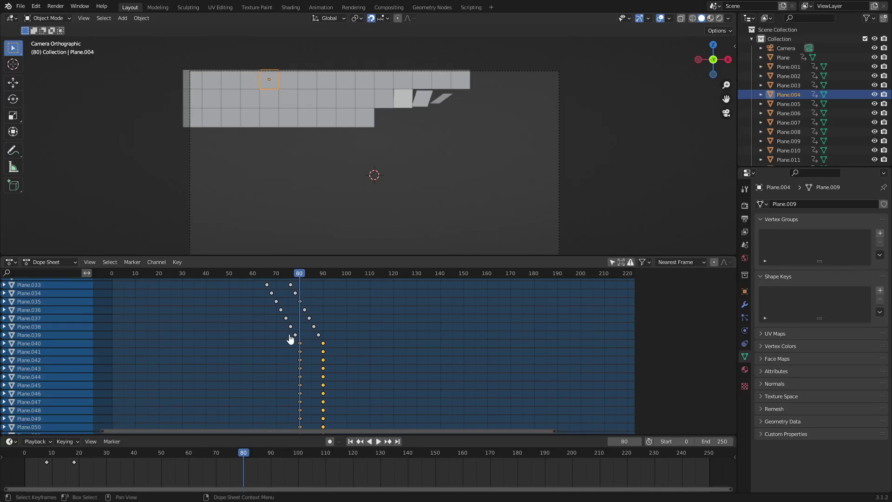
key("g")
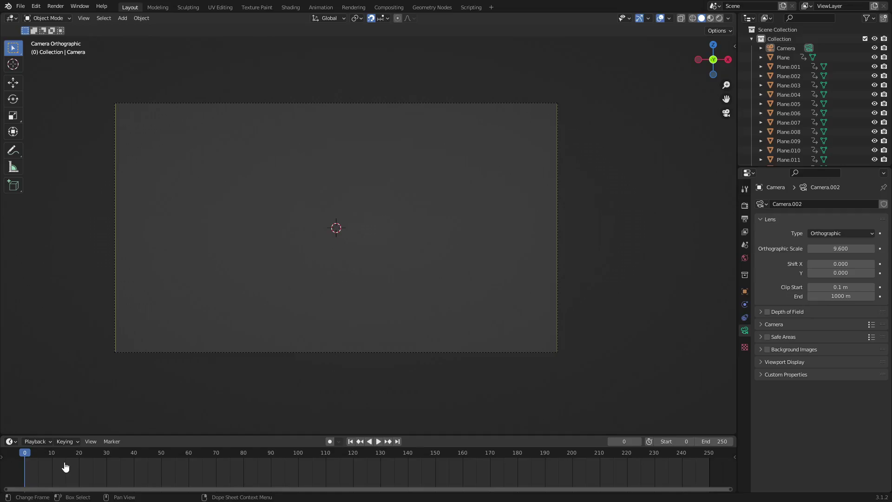
- Play the 15-plane camera view from frame 0 and scrub between frames 9 and 31 to review the staggered flips
key("space")
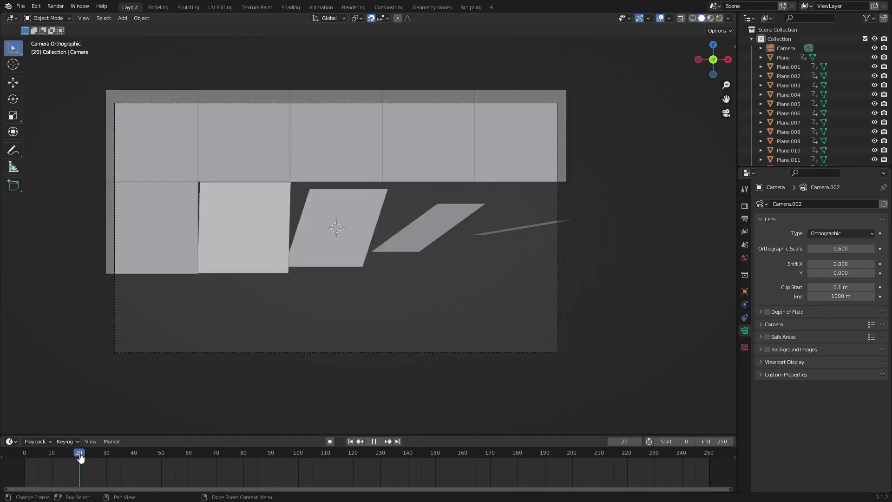
mouse_move(106, 459)
left_mouse_down()
mouse_move(117, 460)
mouse_move(102, 466)
left_mouse_up()
left_click_drag(81, 466, 49, 466)
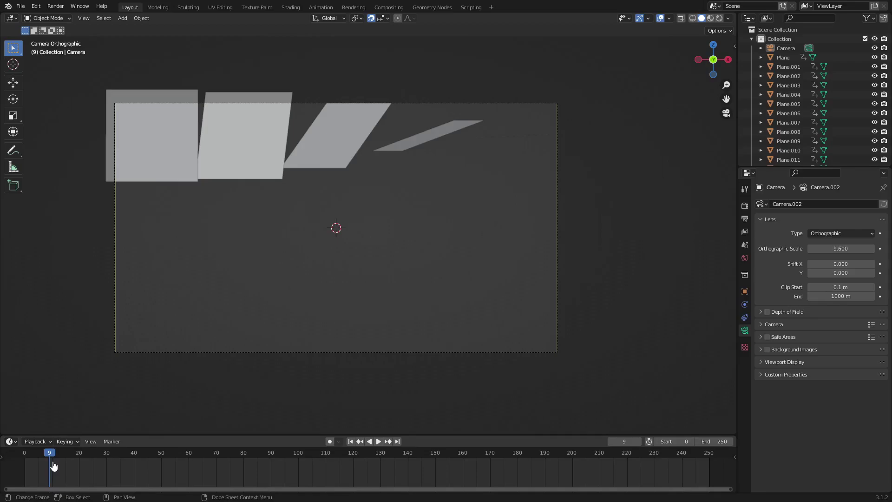
left_click_drag(53, 466, 110, 458)
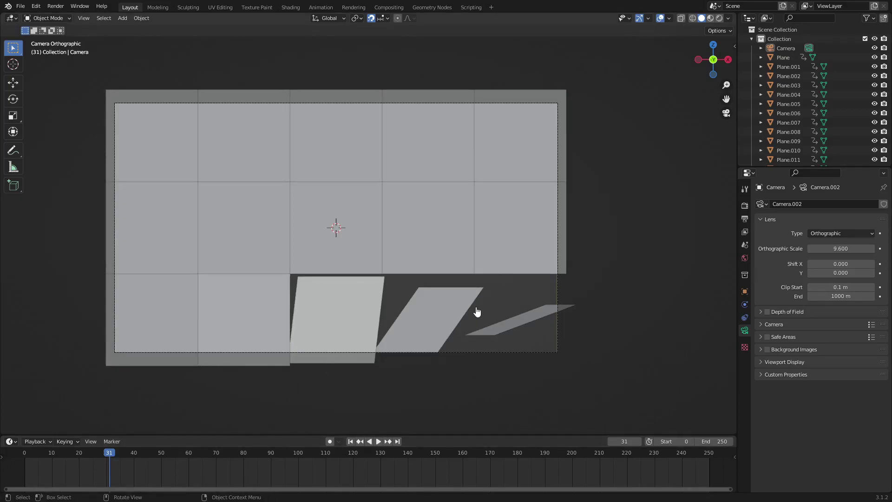
- Go through the planes row by row up to the lower row's last plane, checking each one's keyframe timing
left_click(230, 152)
left_click(332, 148)
left_click(426, 145)
left_click(494, 154)
left_click(257, 229)
left_click(369, 231)
left_click(433, 239)
left_click(515, 232)
left_click(194, 308)
left_click(247, 307)
left_click(337, 318)
left_click(440, 309)
left_click(528, 313)
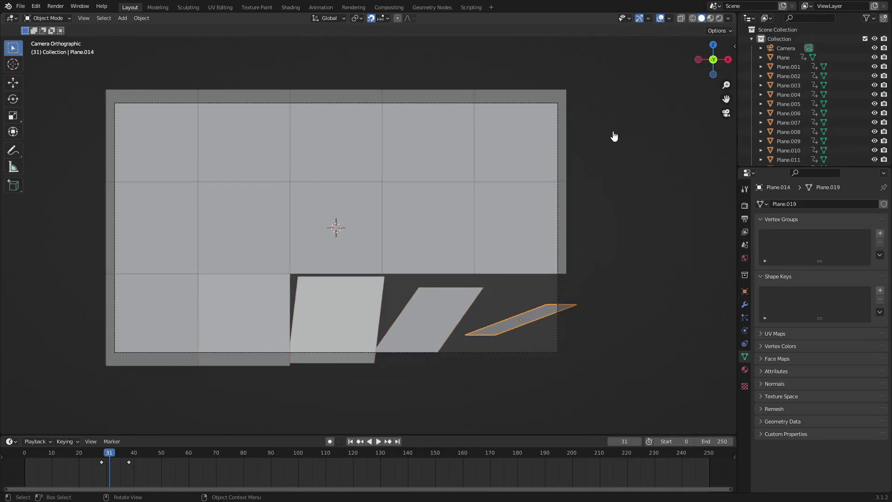
- Recheck the keyframe timing of the upper row's planes in order, continuing backwards along the middle row to its center plane
left_click(153, 147)
left_click(244, 148)
left_click(337, 150)
left_click(430, 151)
left_click(516, 154)
left_click(534, 215)
left_click(419, 233)
left_click(344, 242)
- Scrub back to frame 15 and compare the keyframes of the five upper-row planes, individually and all together
mouse_move(74, 457)
left_mouse_down()
mouse_move(48, 458)
mouse_move(66, 460)
left_mouse_up()
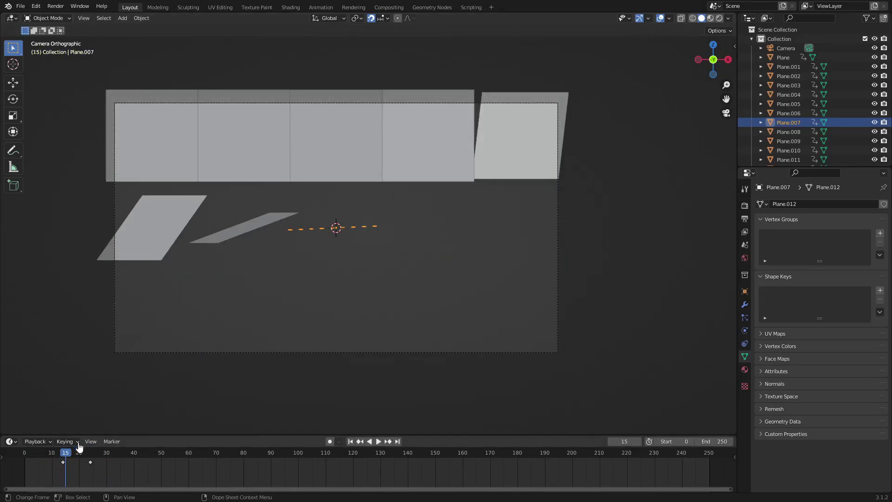
left_click(180, 152)
left_click(283, 144)
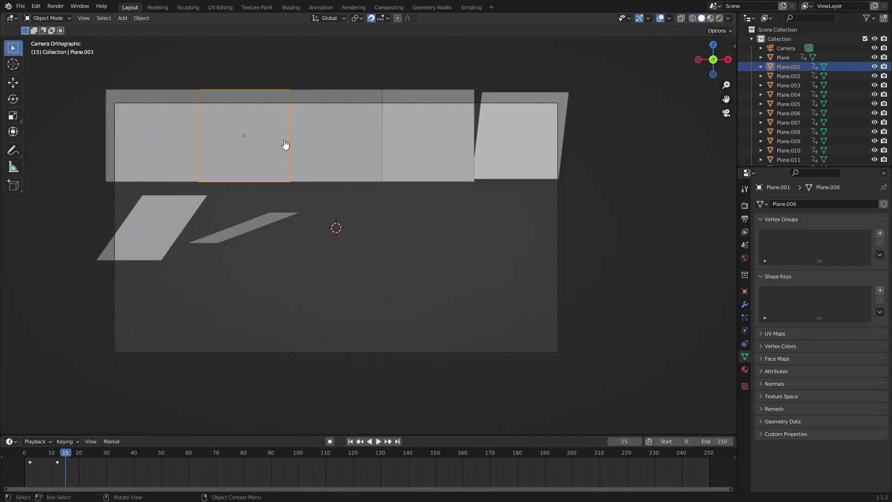
left_click(369, 139)
left_click(436, 132)
left_click(520, 121)
left_click_drag(528, 181, 147, 135)
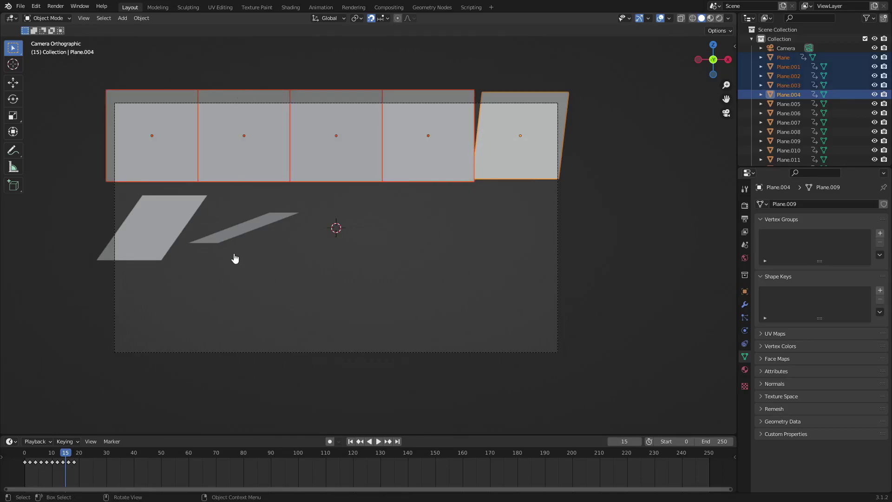
left_click(167, 152)
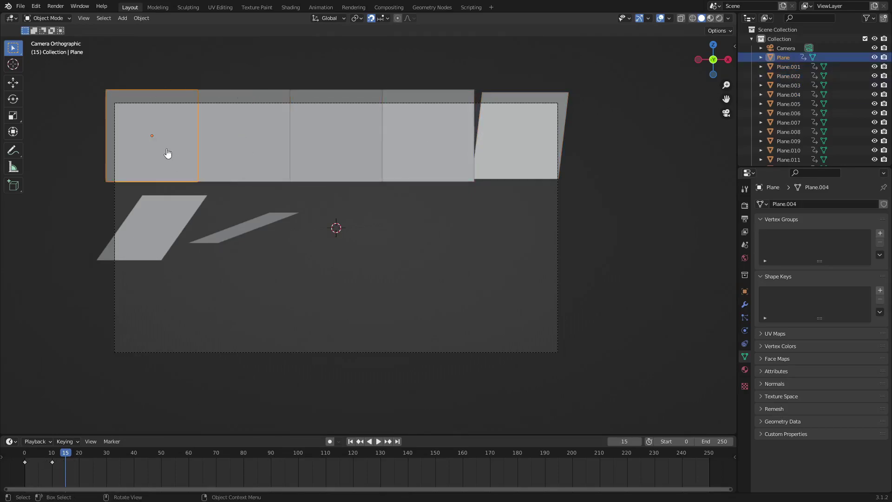
left_click(522, 148)
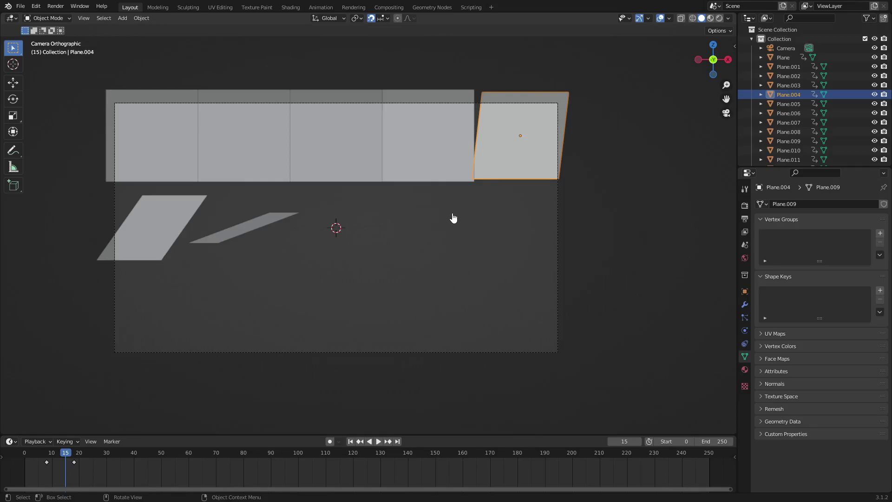
- Set the animation's end frame to 80 and play it from frame 0
left_click(378, 442)
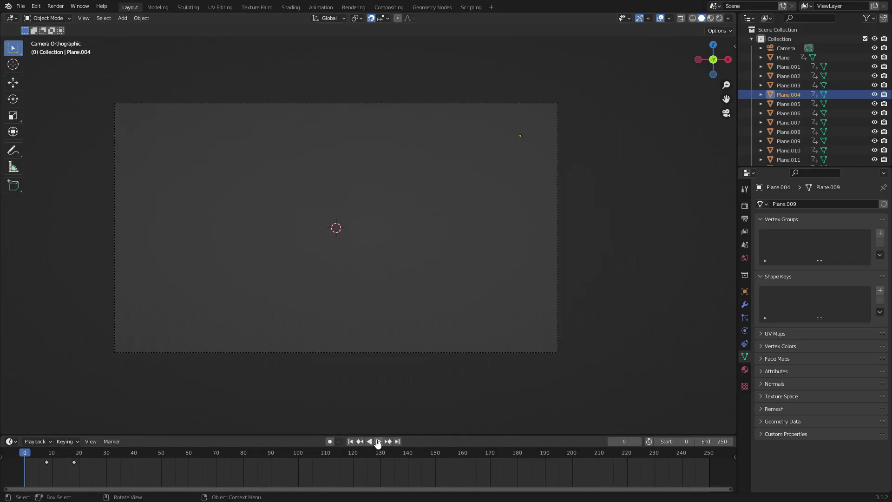
left_click(376, 442)
left_click(714, 442)
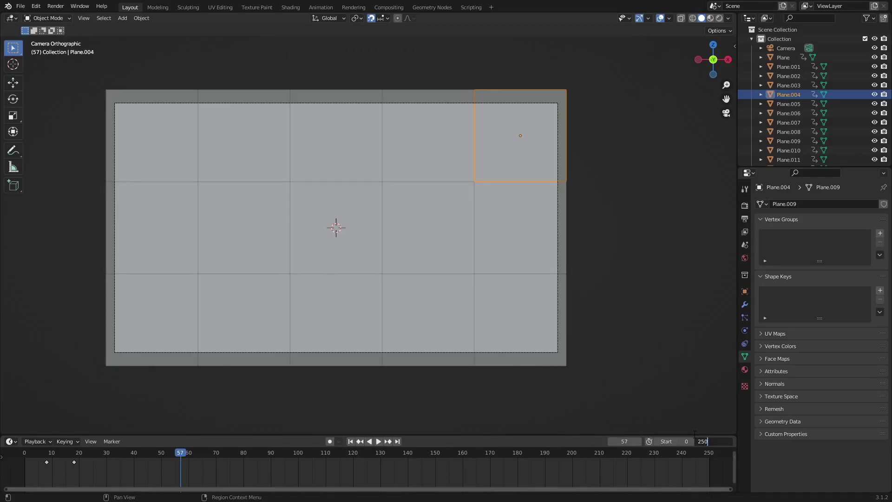
double_click(711, 441)
type("80")
key("Return")
left_click(350, 442)
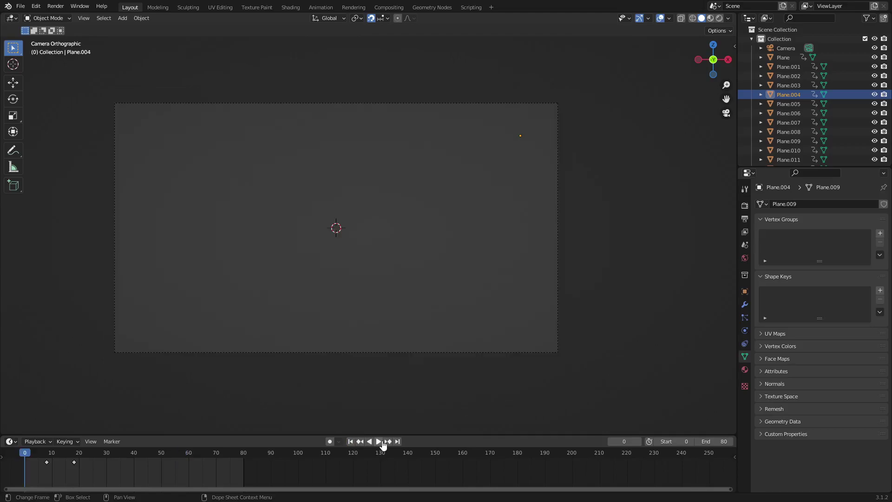
left_click(378, 441)
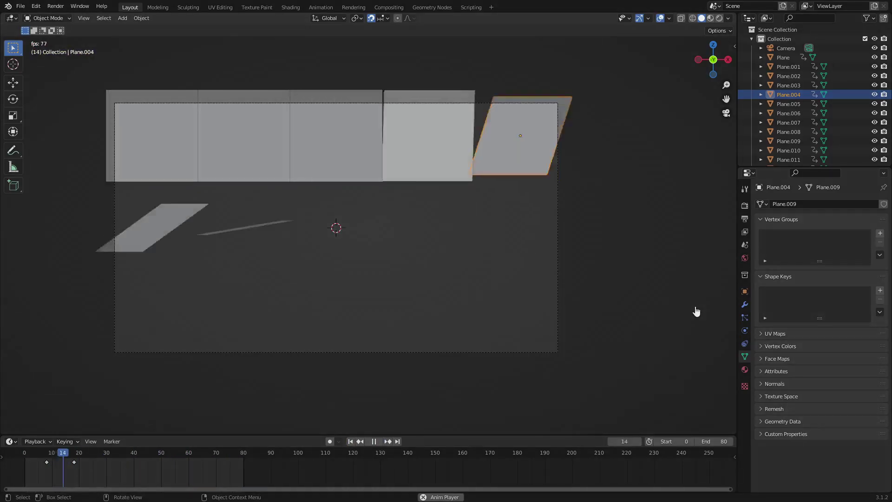